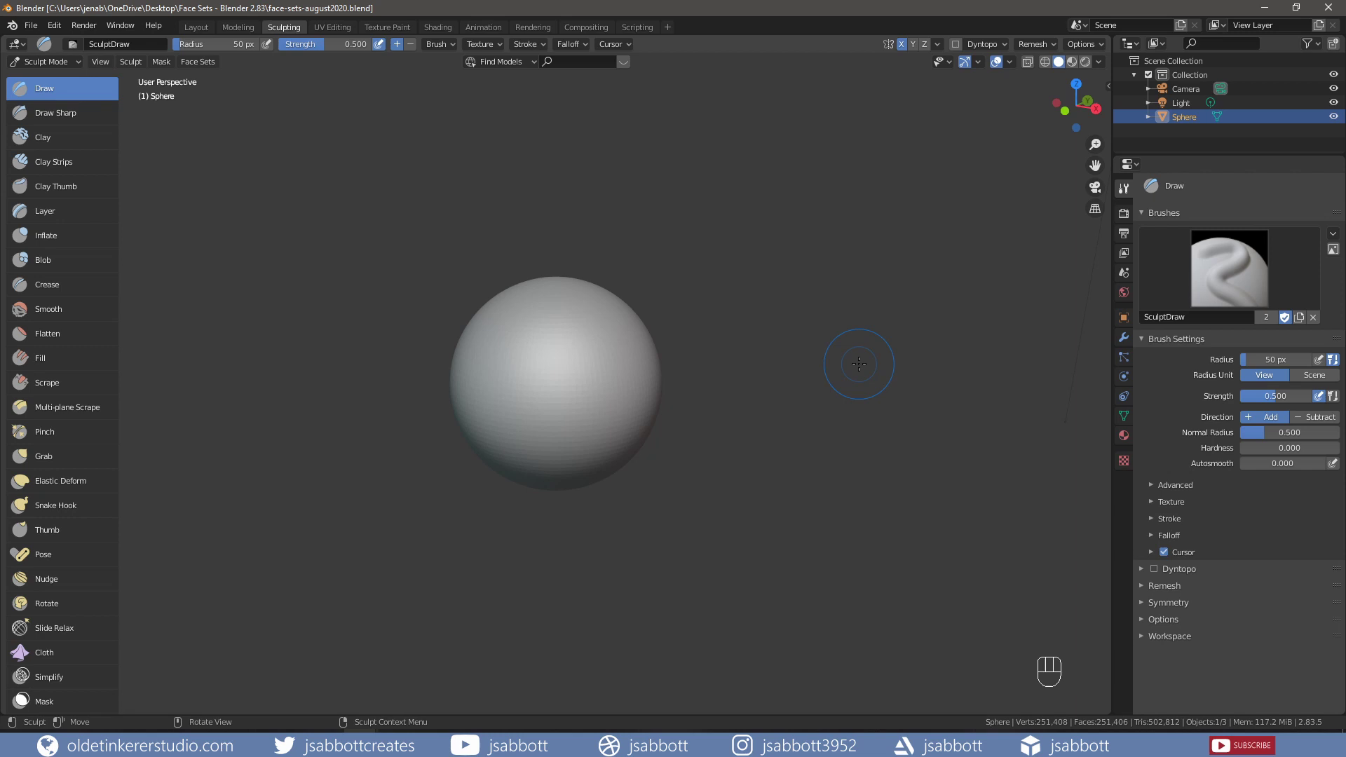
Use Draw Face Sets to paint a blue patch, then a yellow patch, on the sphere
scroll(96, 452, down, 7)
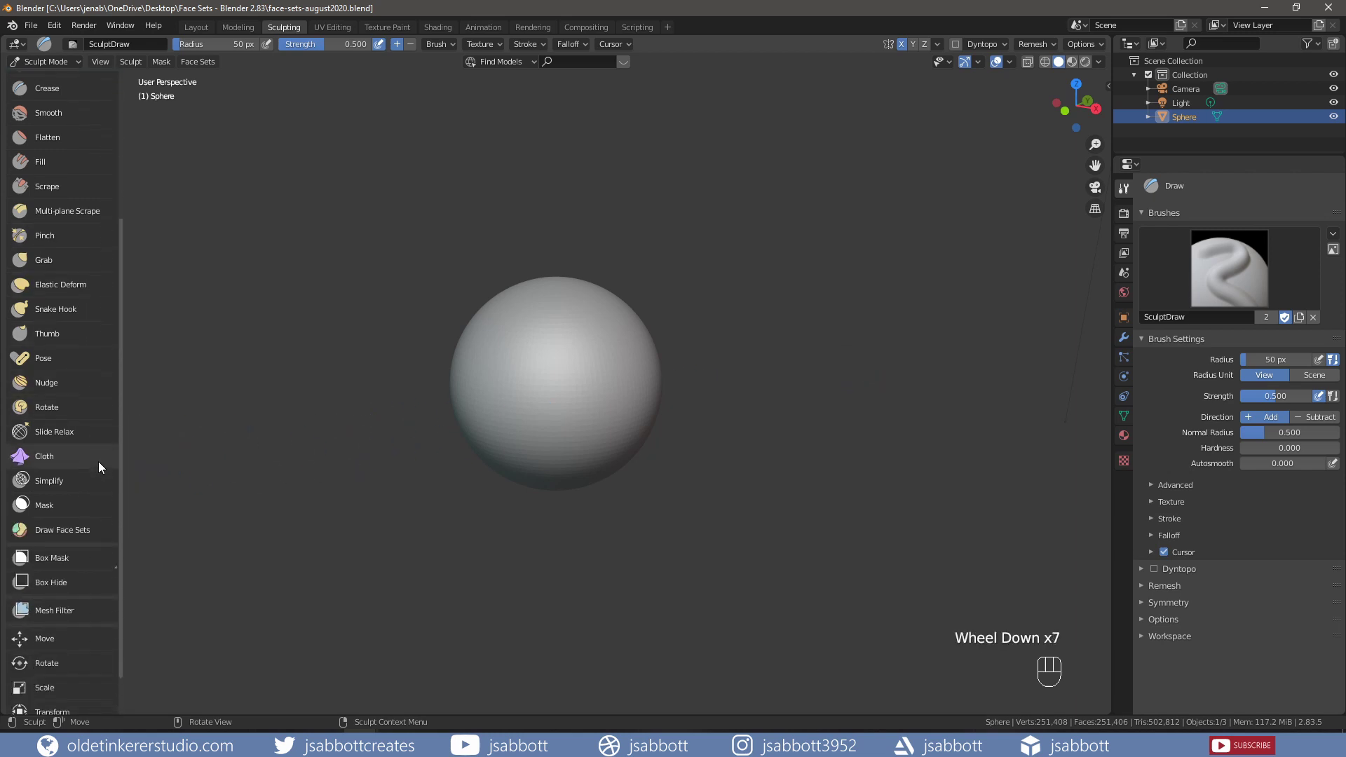
click(76, 533)
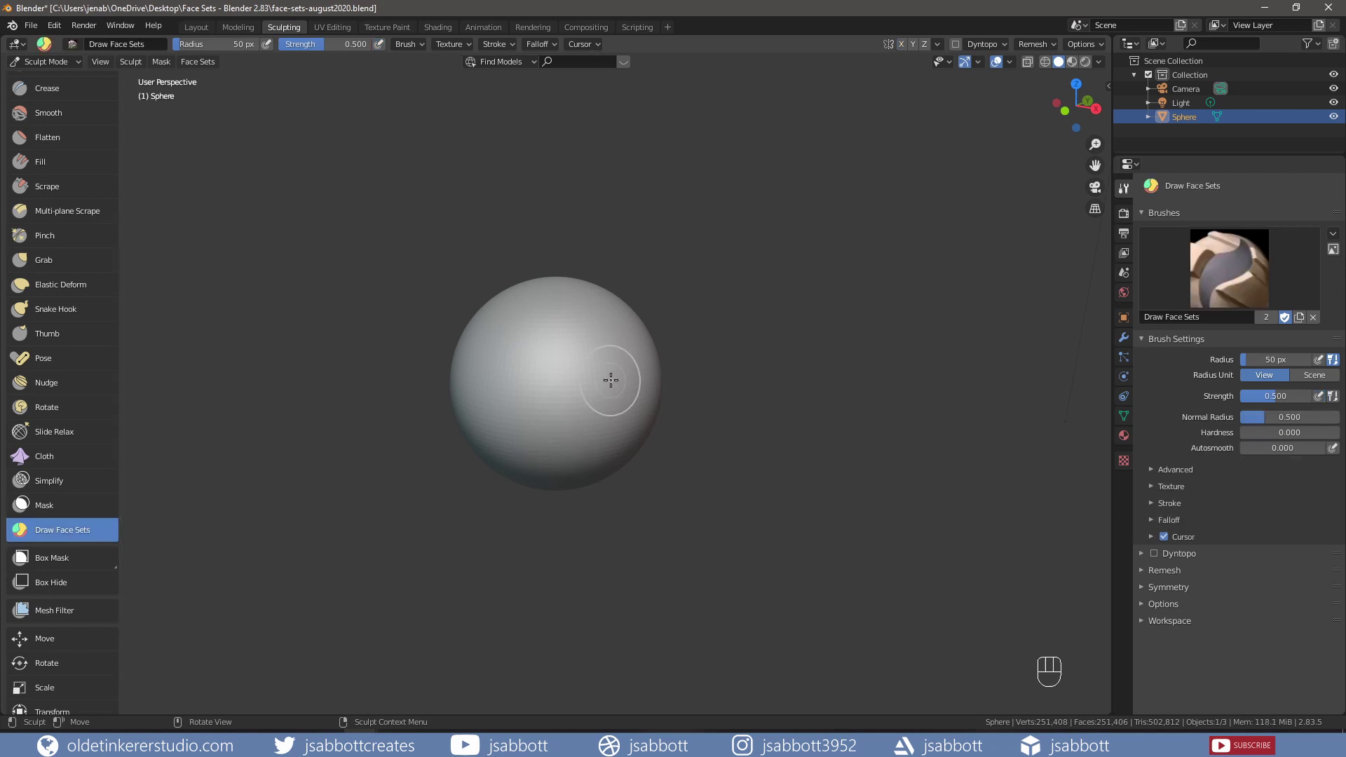
drag(610, 379, 605, 384)
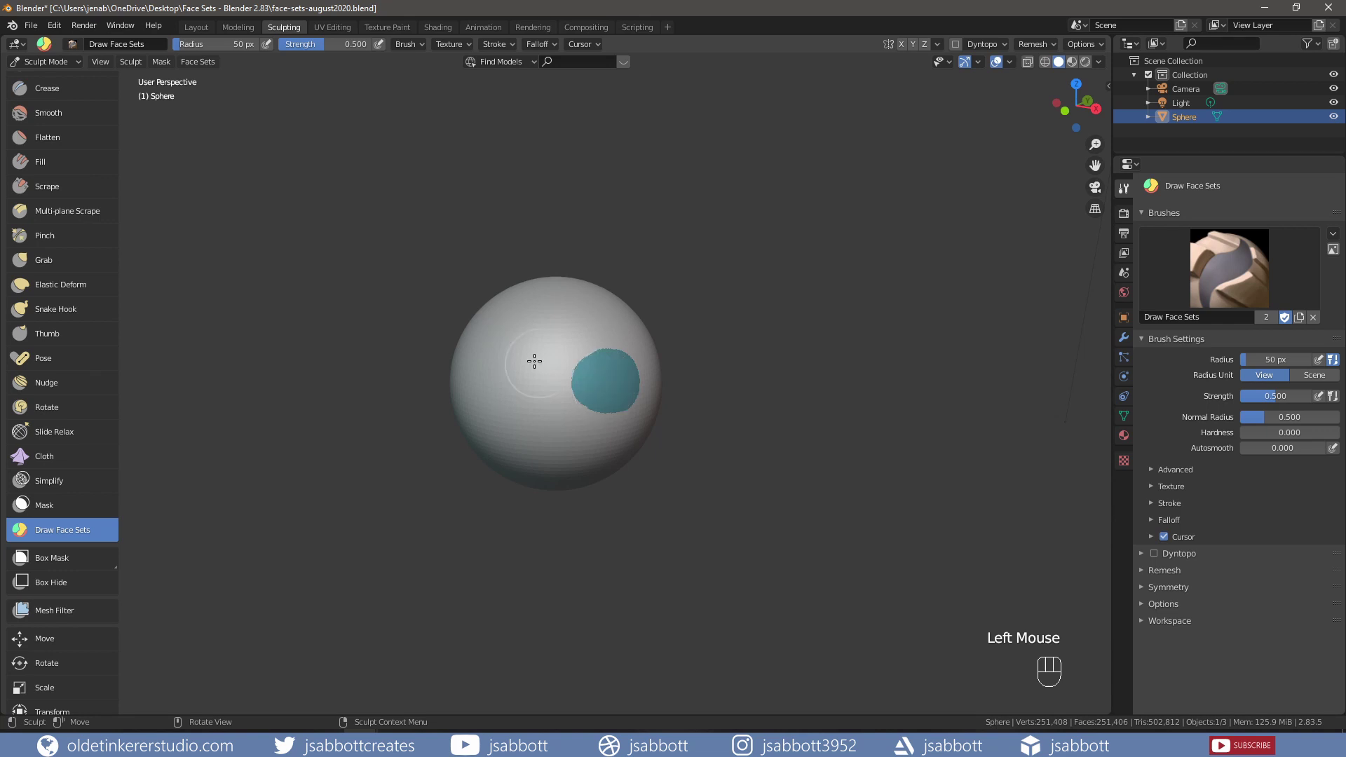
middle_drag(527, 360, 616, 364)
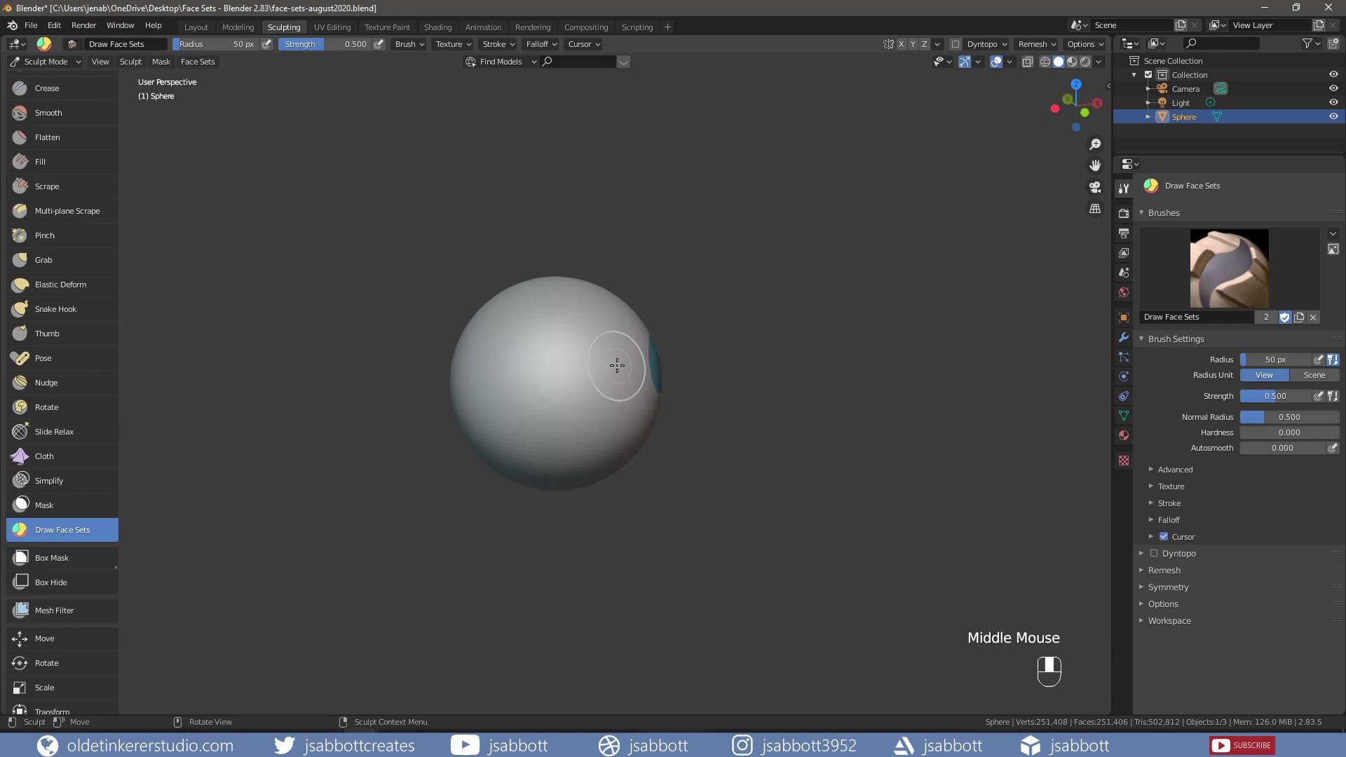
drag(581, 372, 578, 379)
middle_drag(778, 394, 703, 395)
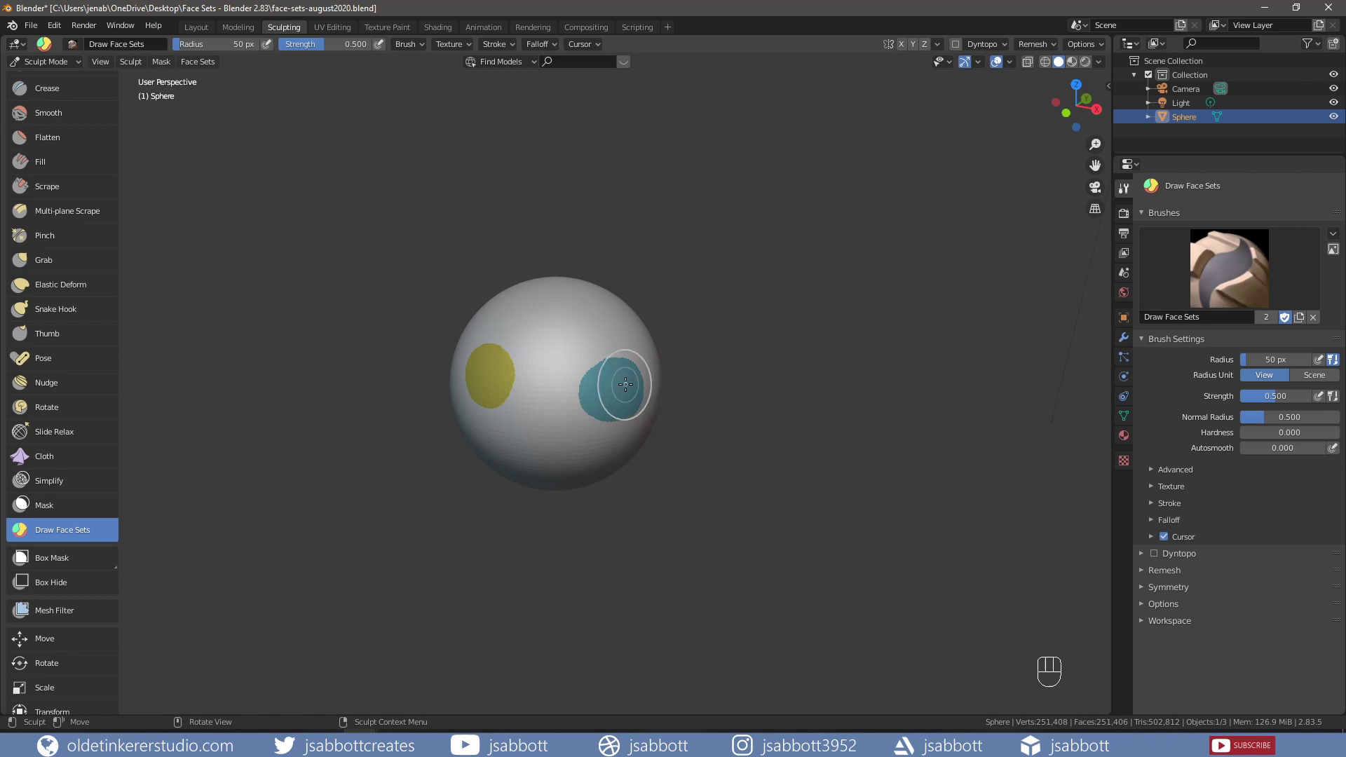
Extend the blue face set further to the left with a Ctrl-stroke
key(ctrl)
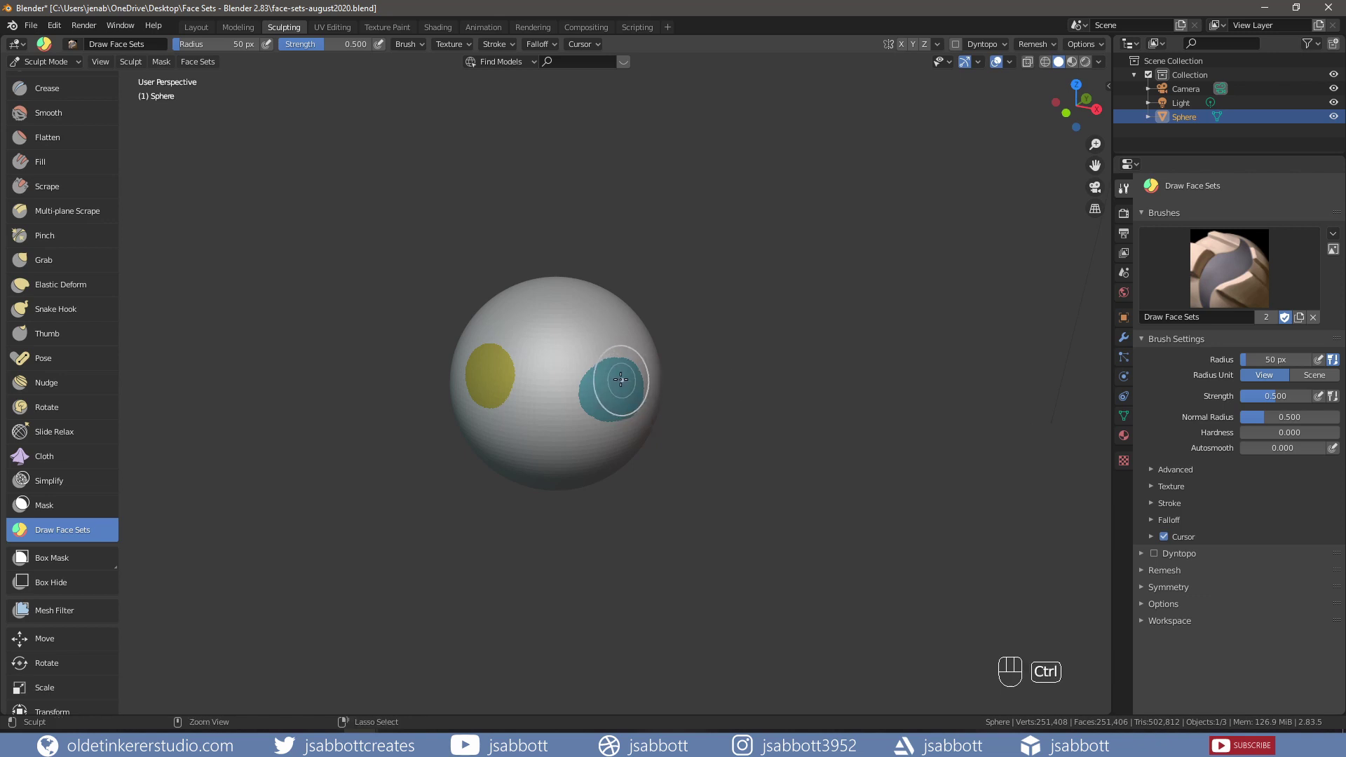
mouse_move(616, 379)
ctrl+mouse_down()
mouse_move(589, 374)
mouse_move(603, 394)
mouse_move(589, 413)
mouse_move(586, 396)
ctrl+mouse_up()
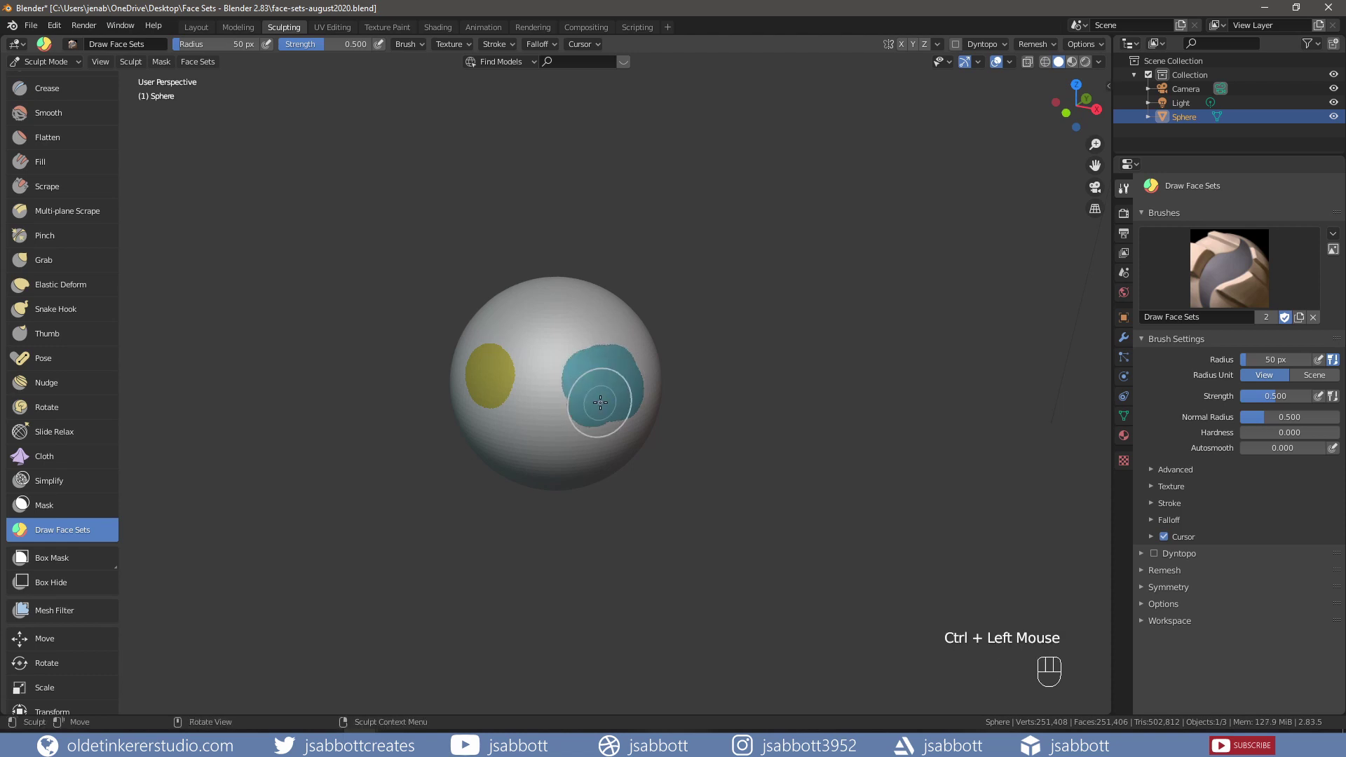
scroll(608, 401, up, 2)
scroll(608, 400, up, 1)
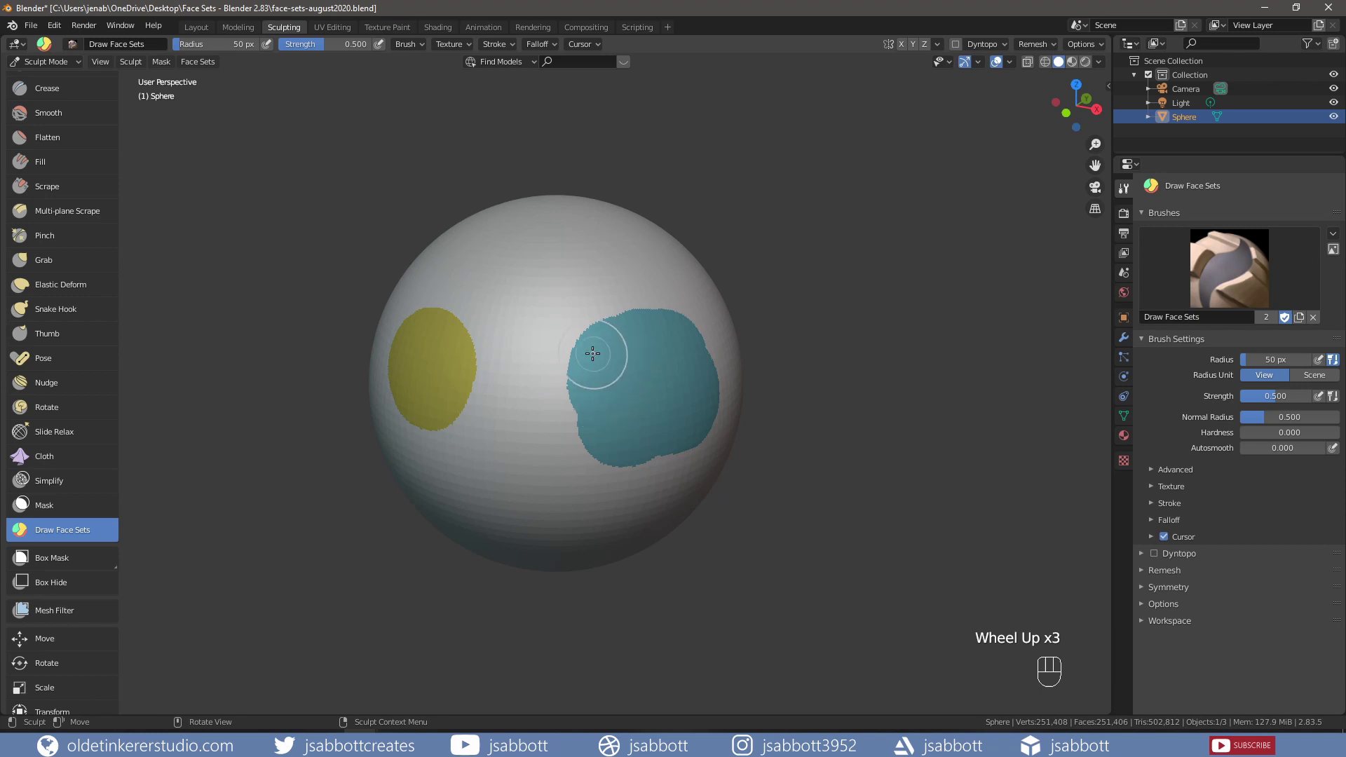
Smooth the blue face set's upper-left and lower boundary edges with Shift-strokes
key(shift)
mouse_move(595, 330)
shift+mouse_down()
mouse_move(681, 317)
mouse_move(616, 318)
mouse_move(579, 338)
mouse_move(593, 451)
shift+mouse_up()
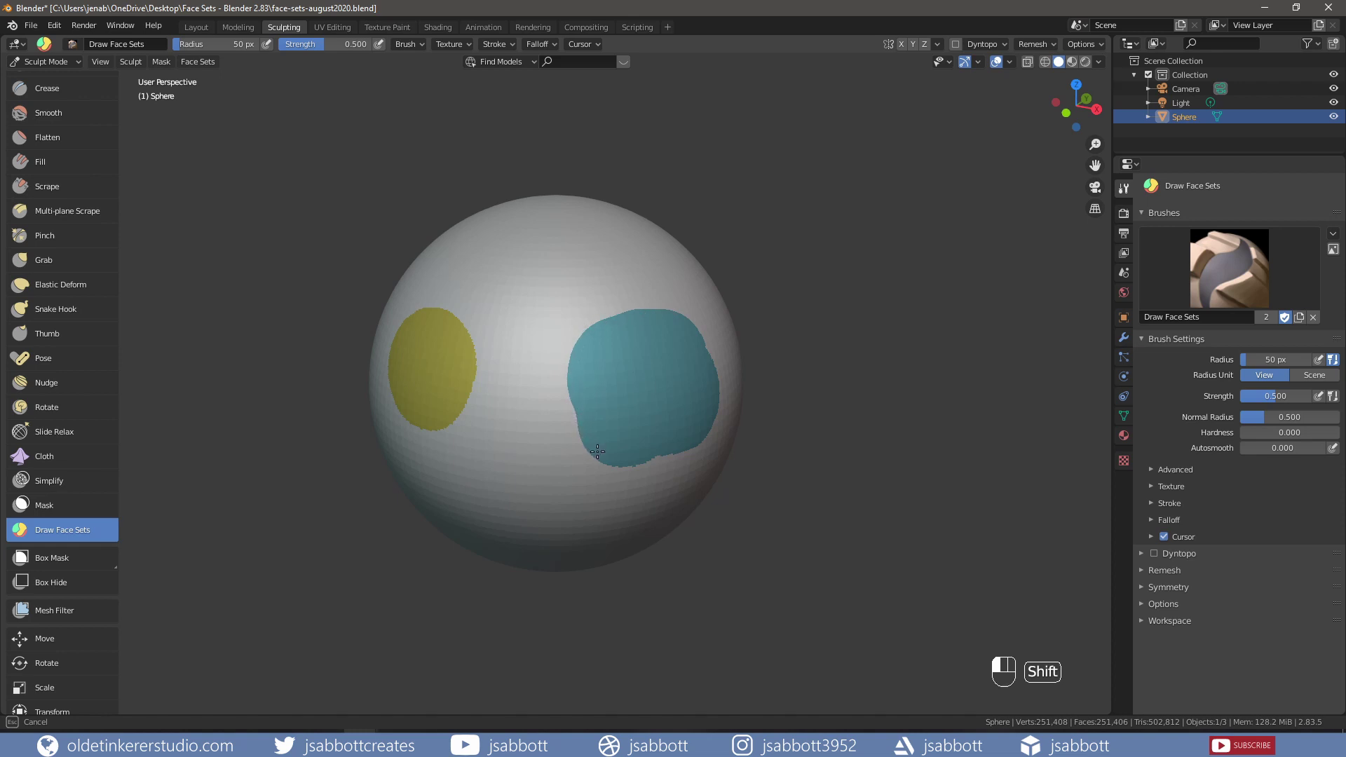
middle_drag(594, 444, 461, 384)
Expand a new purple face set outward from one point with Shift+W across a large area
key(shift)
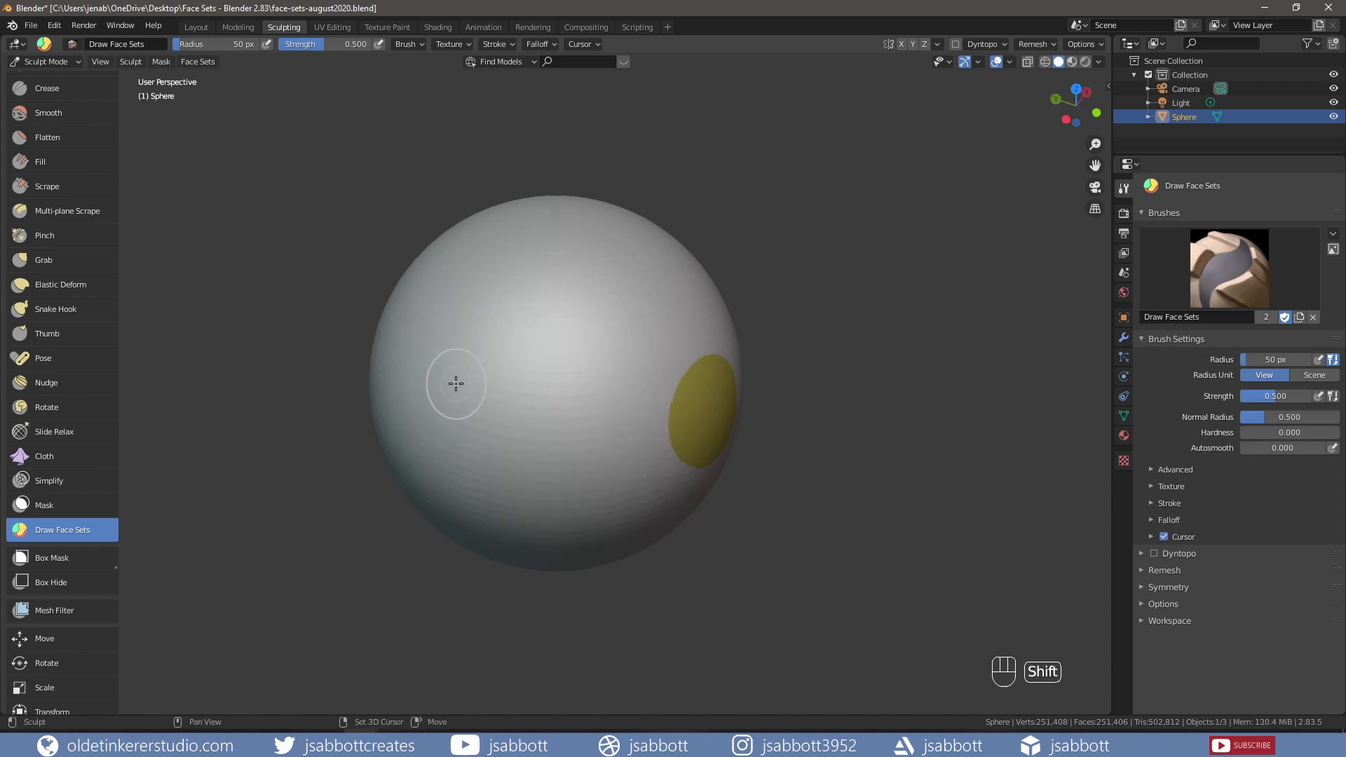
key(shift+w)
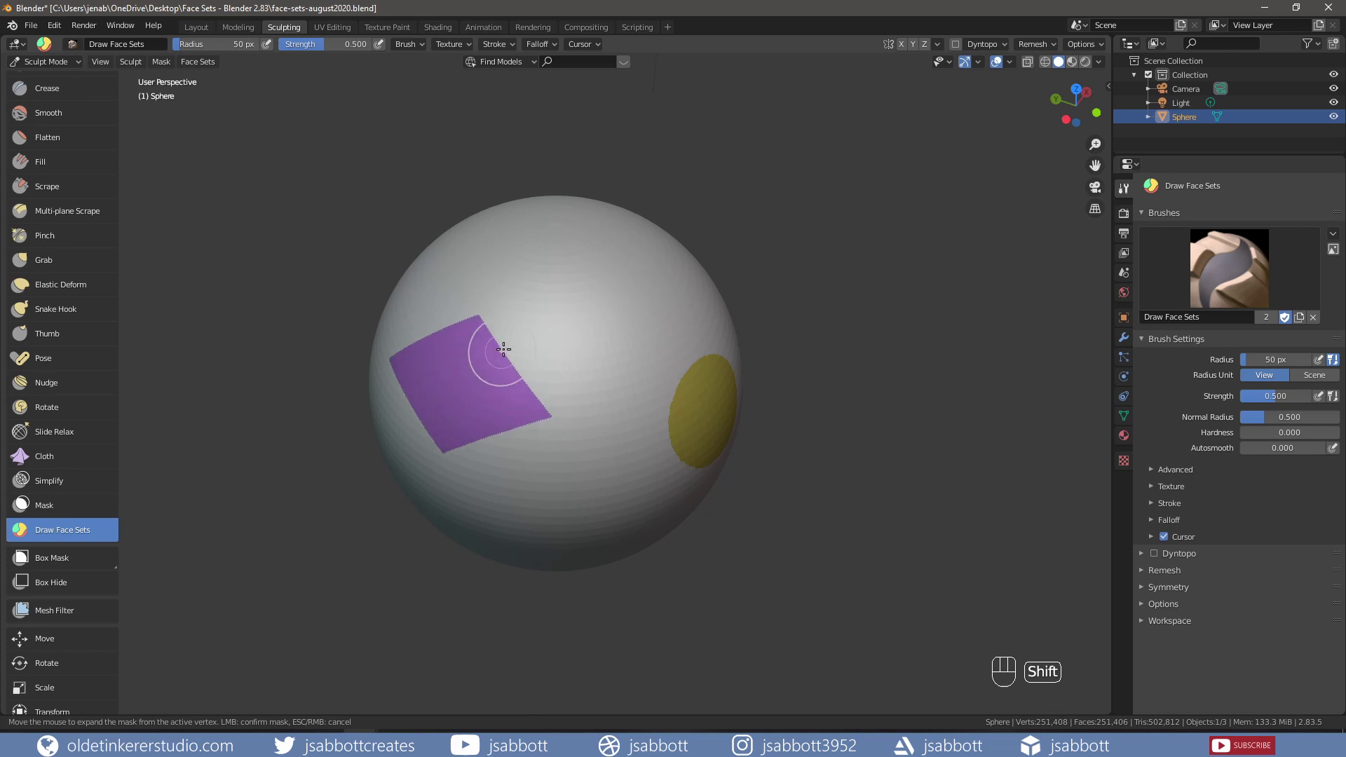
click(434, 406)
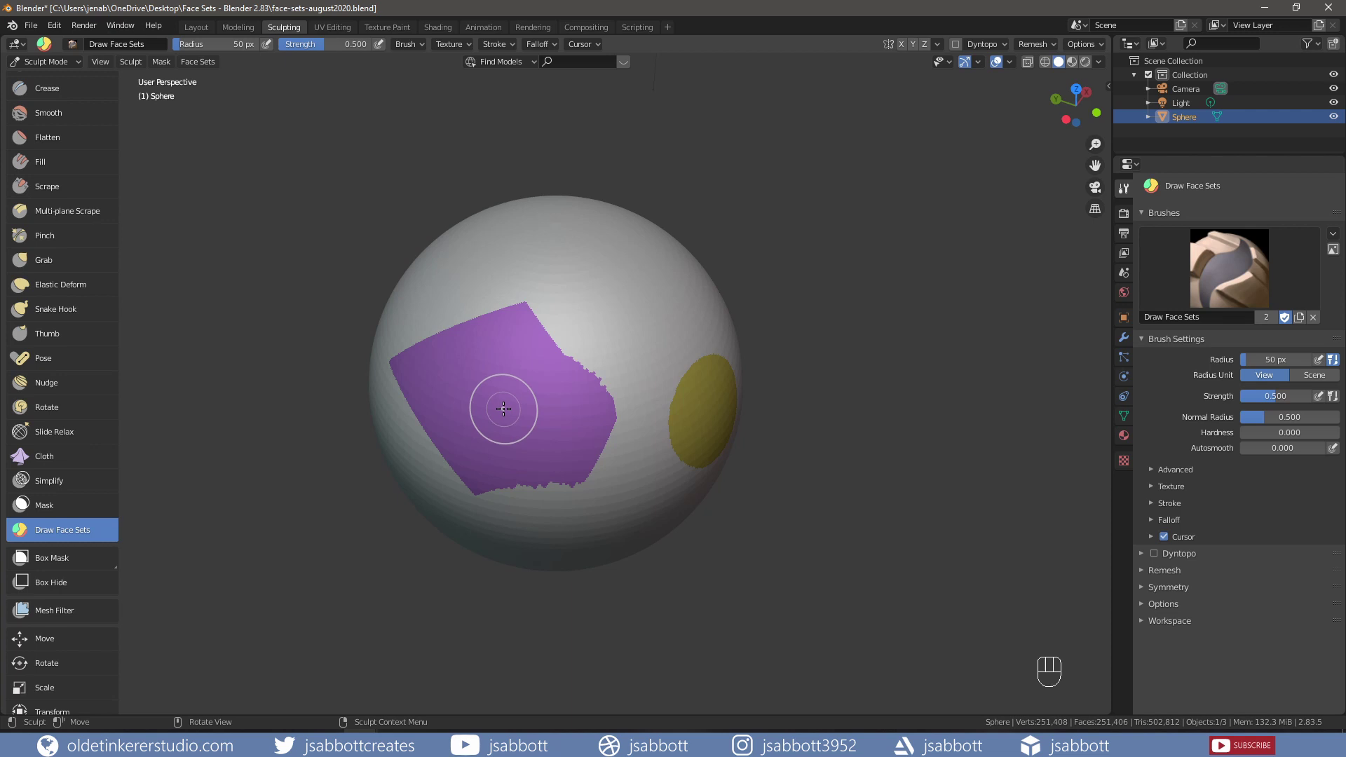
Isolate the purple face set with H, then reveal the whole sphere with Alt+H
key(h)
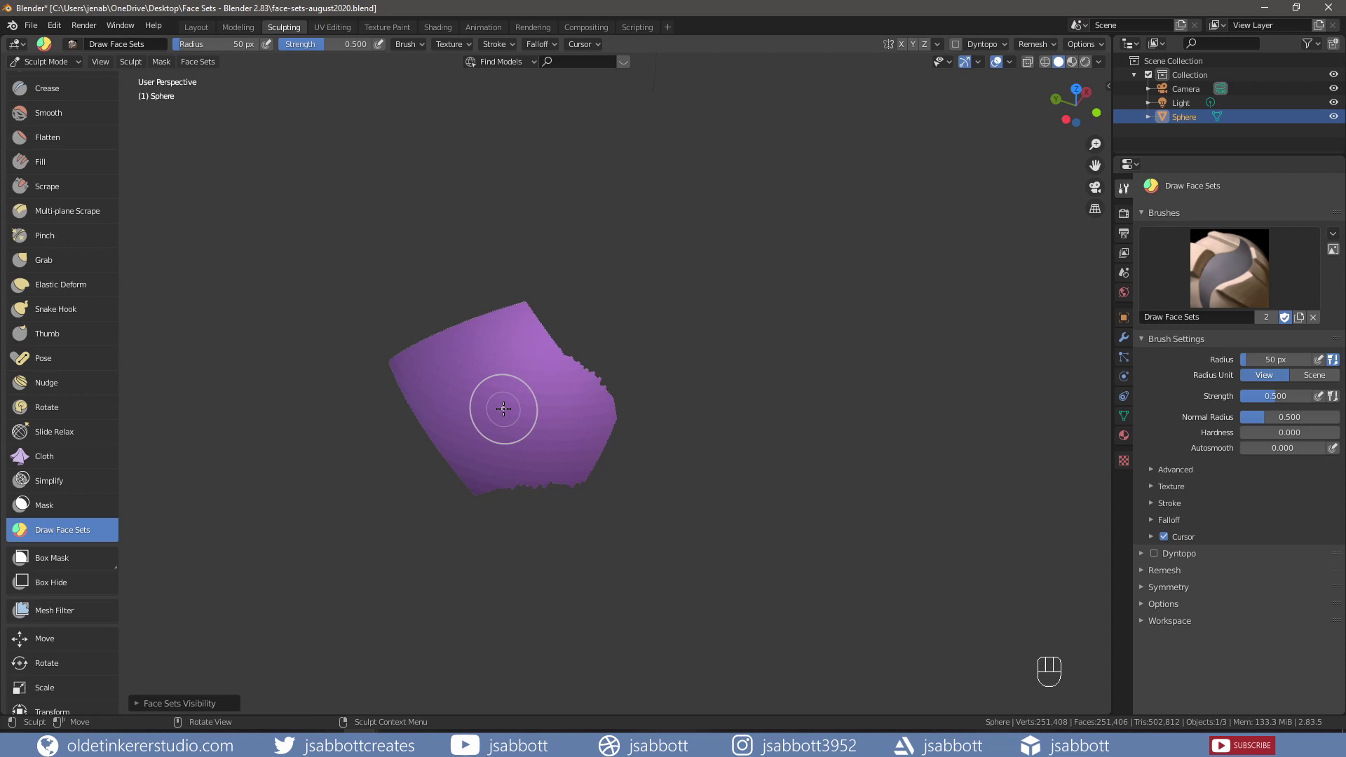
key(alt)
key(alt+h)
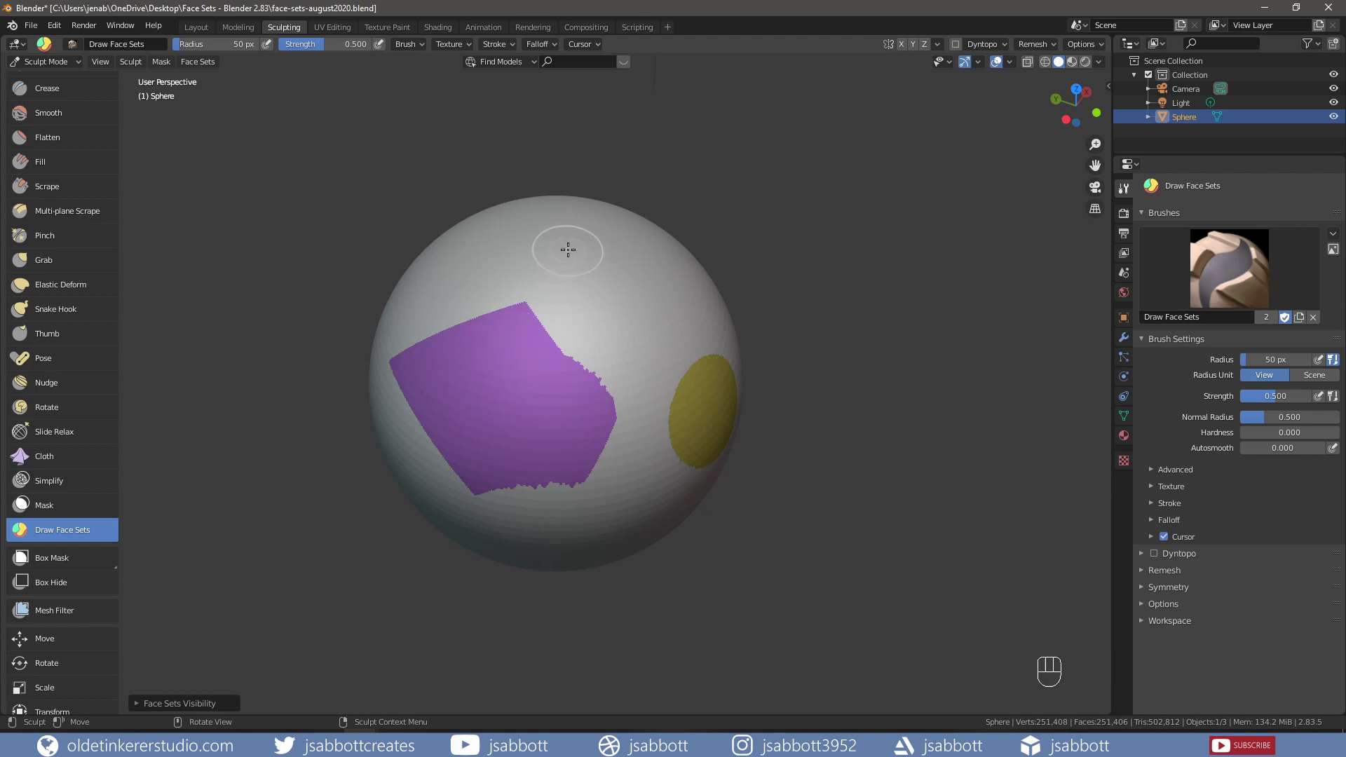
Isolate the grey area, reveal all face sets again, and bring up the Face Sets pie menu
key(h)
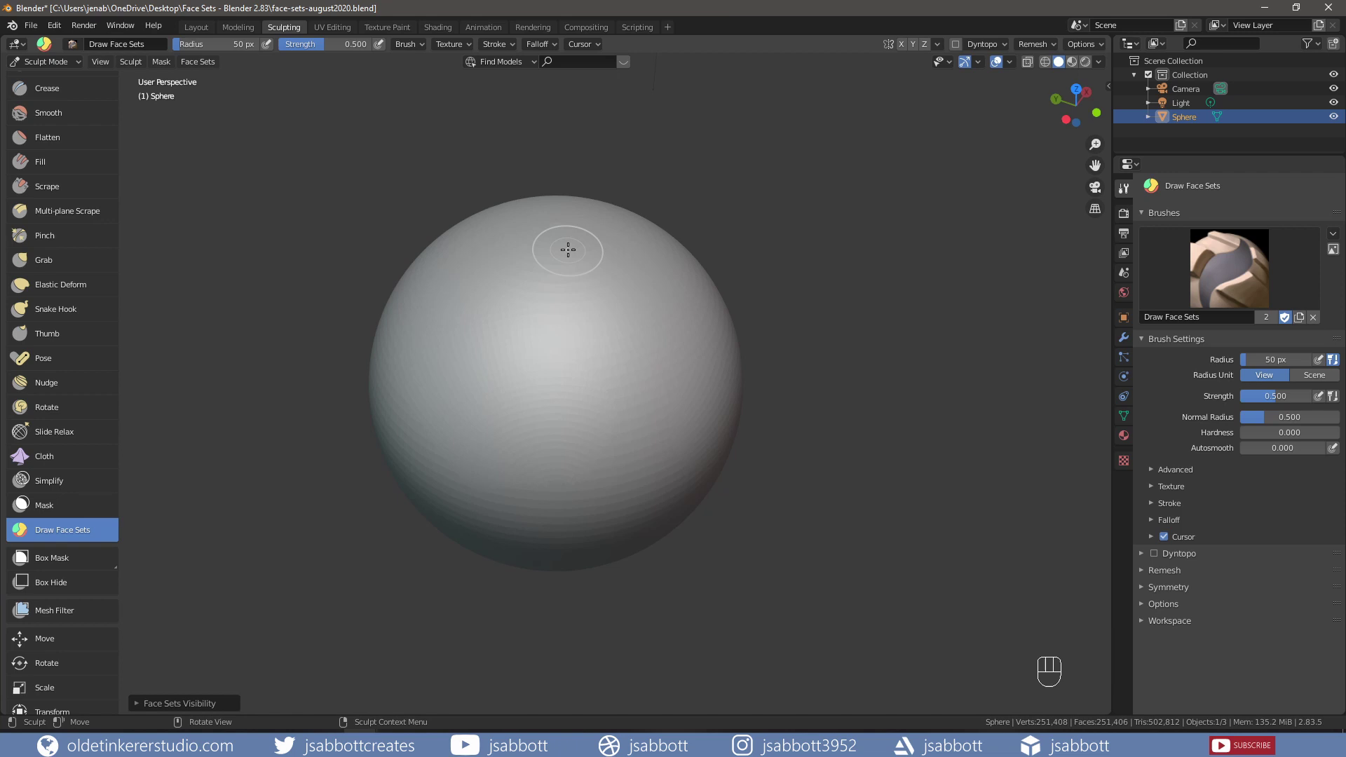
key(alt+h)
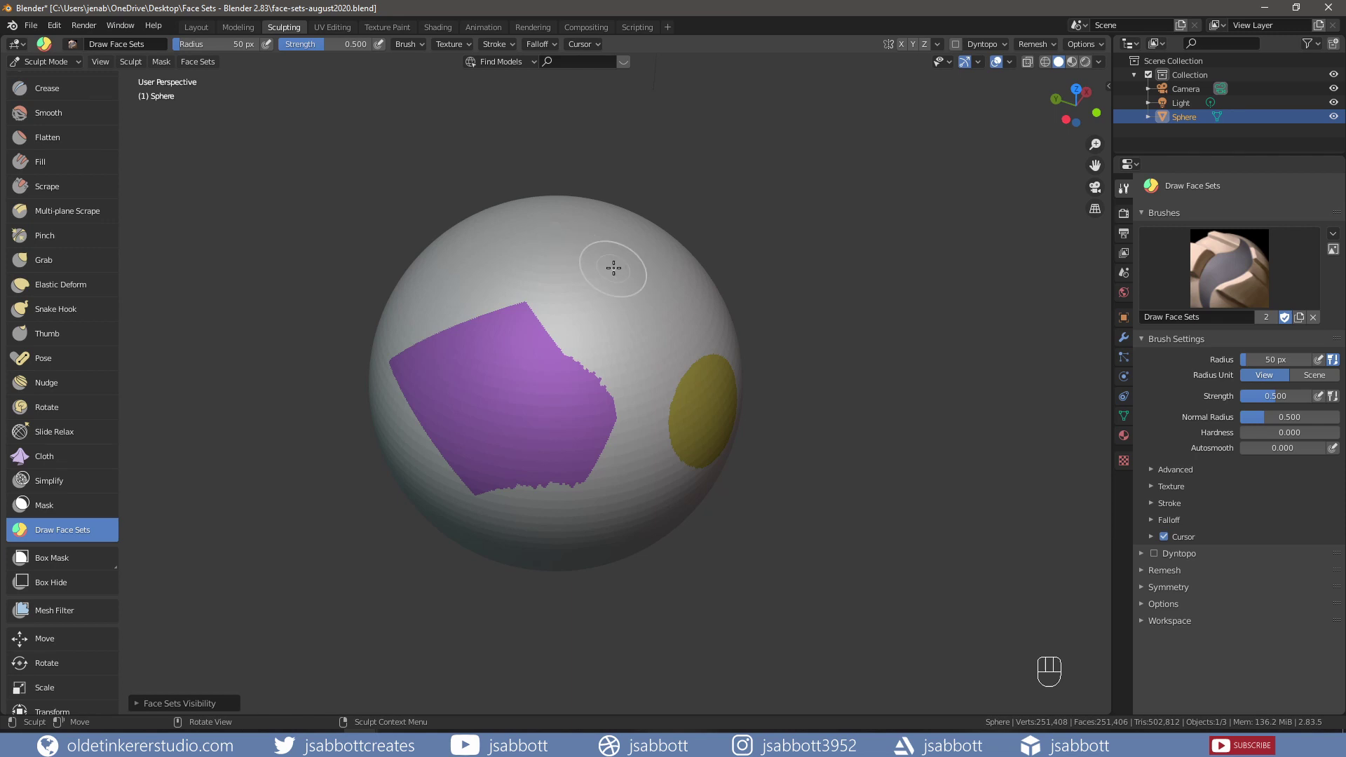
key(w)
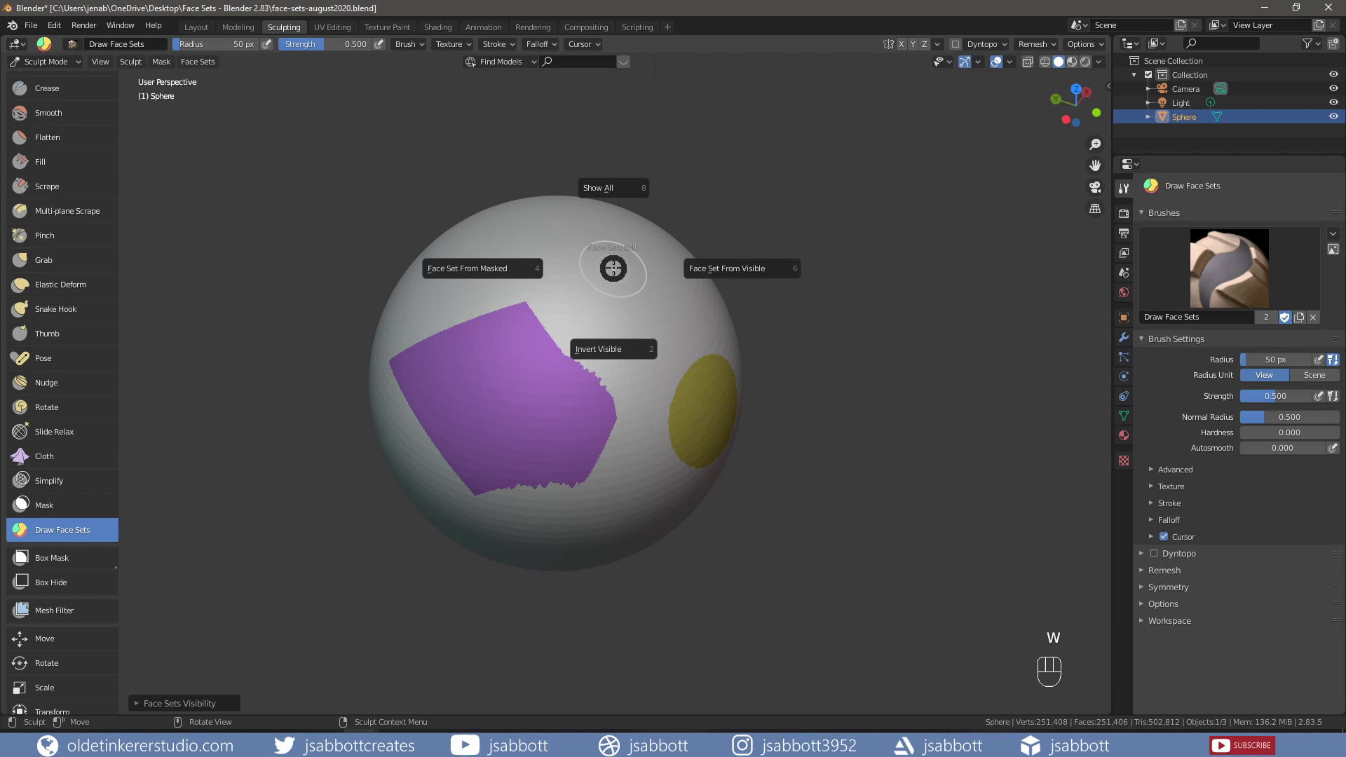
Box-mask a rectangle on the sphere's left side and turn it into a new green face set
middle_drag(613, 268, 491, 295)
click(39, 558)
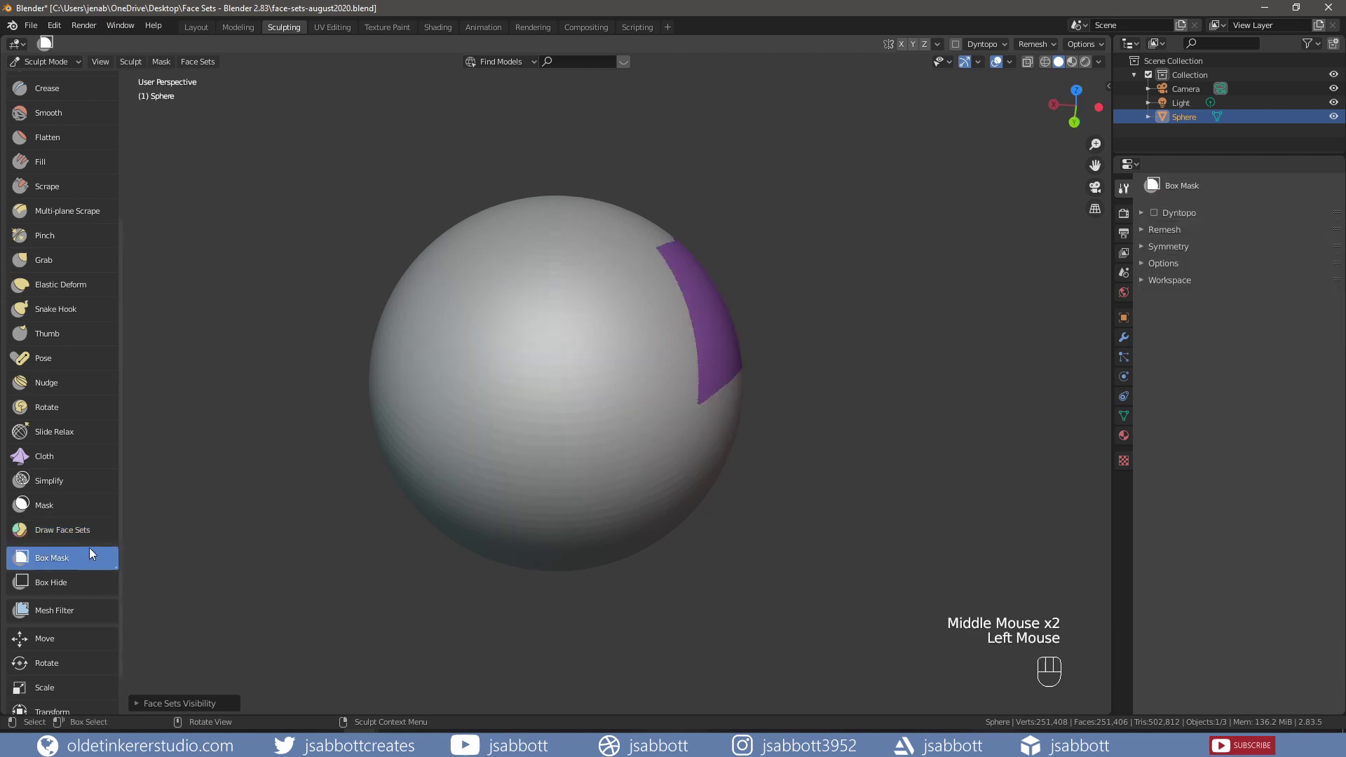
drag(413, 333, 569, 434)
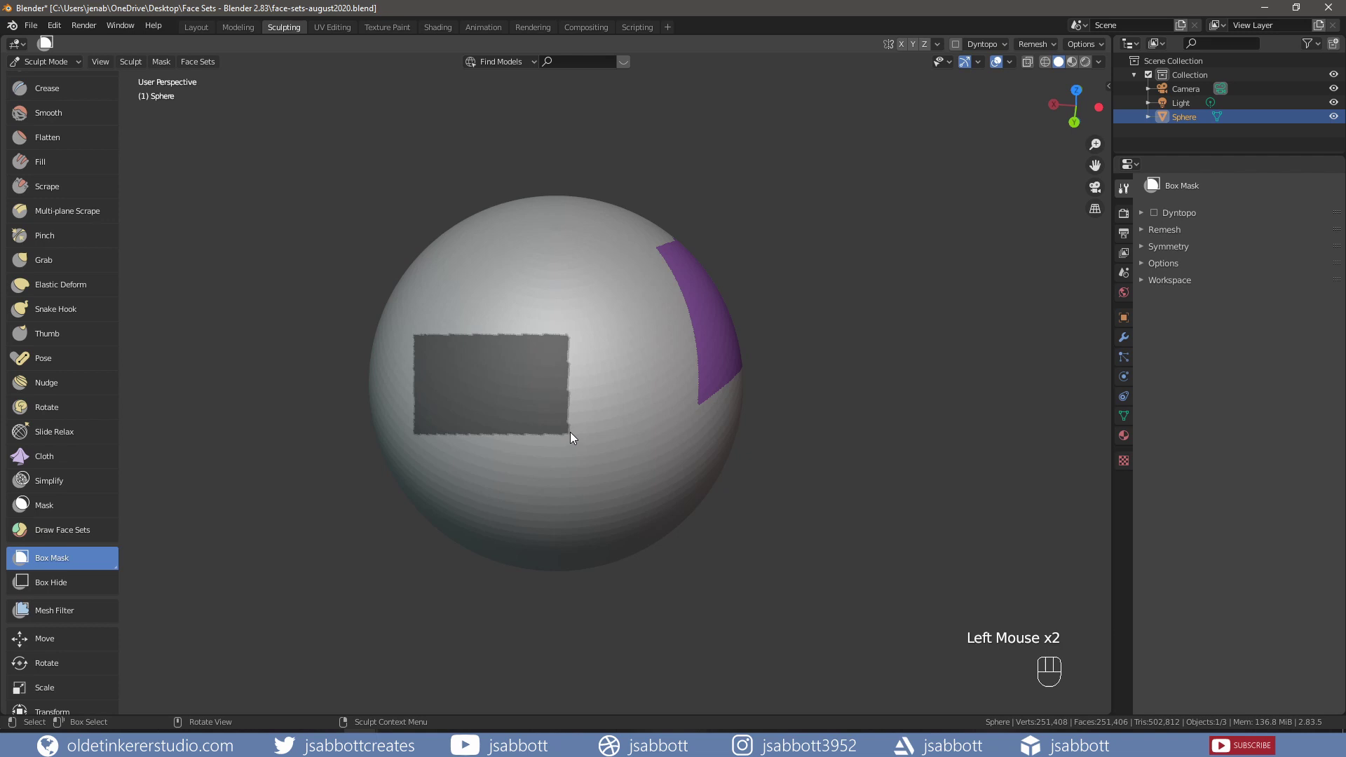
key(w)
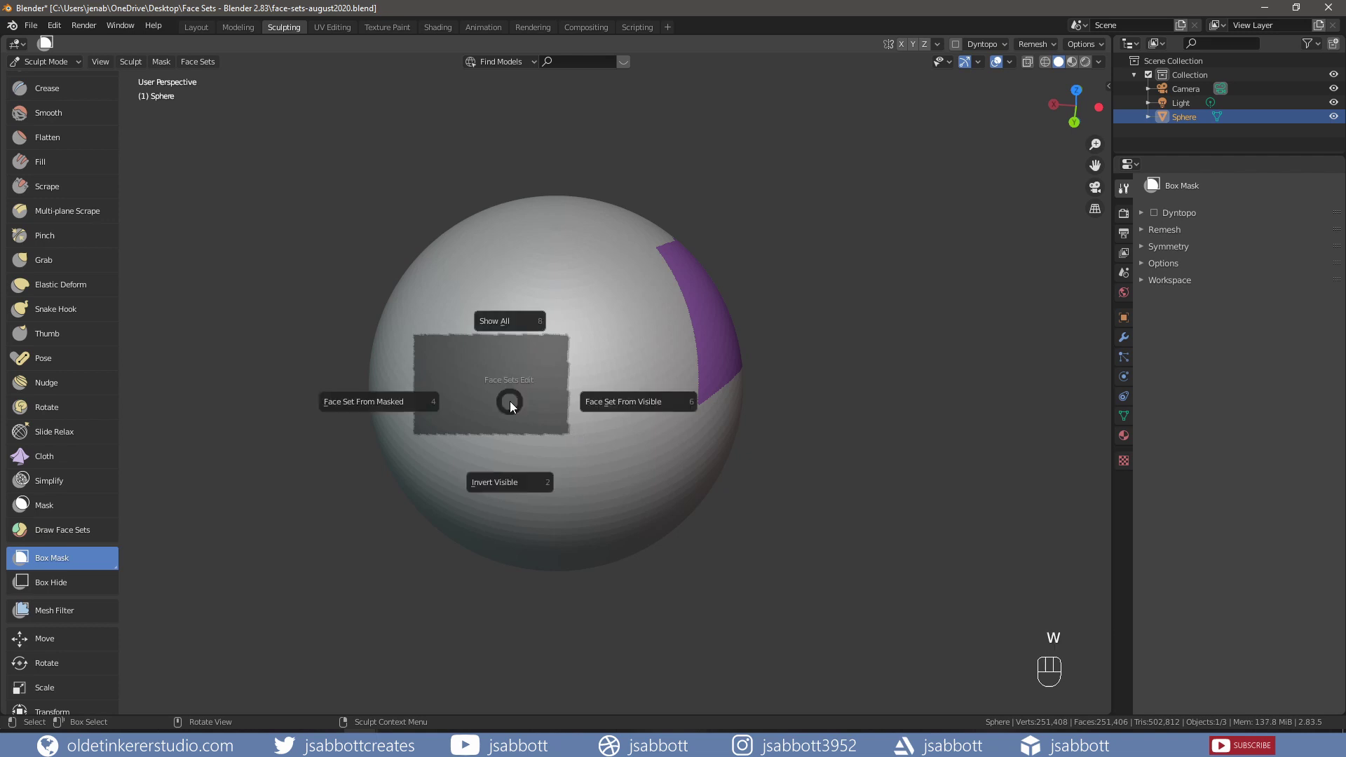
click(379, 400)
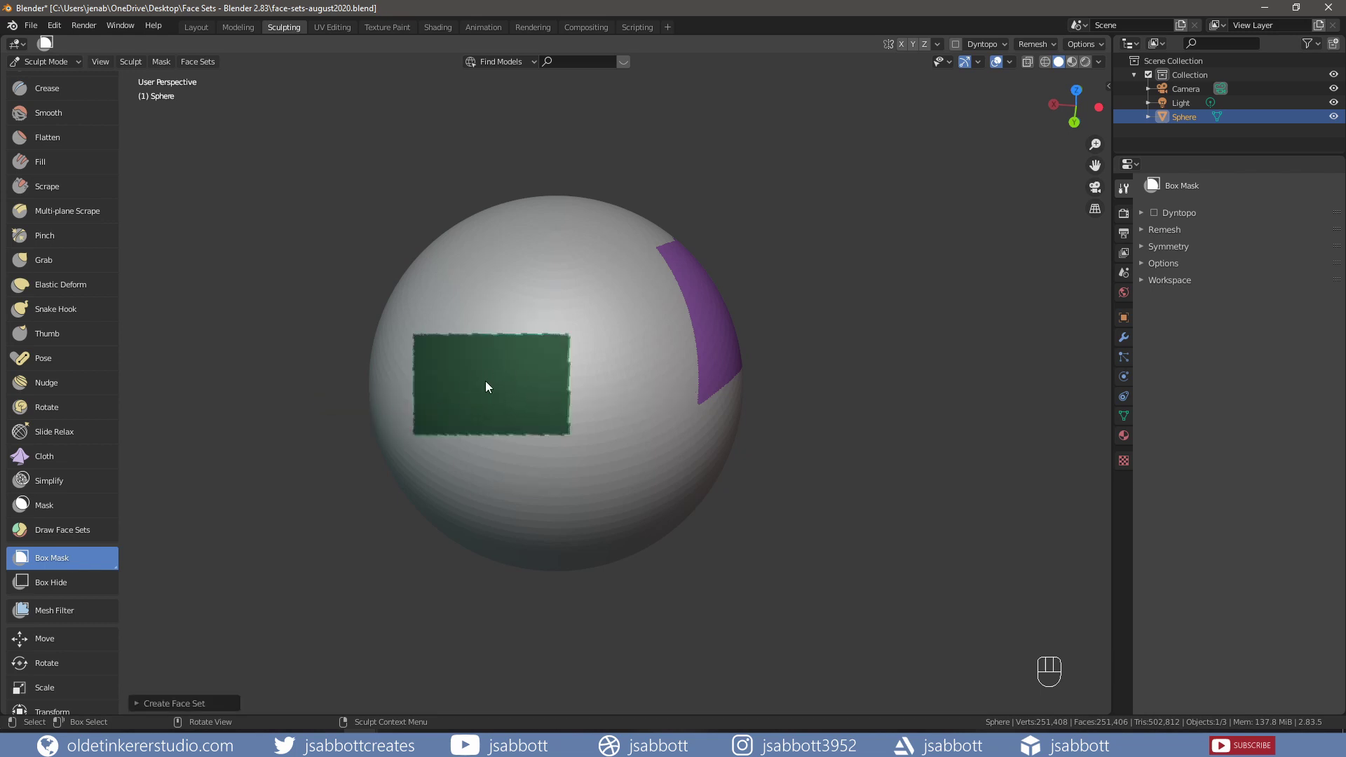
Merge the whole visible sphere into one new red face set with Face Set From Visible
middle_drag(506, 383, 600, 370)
key(w)
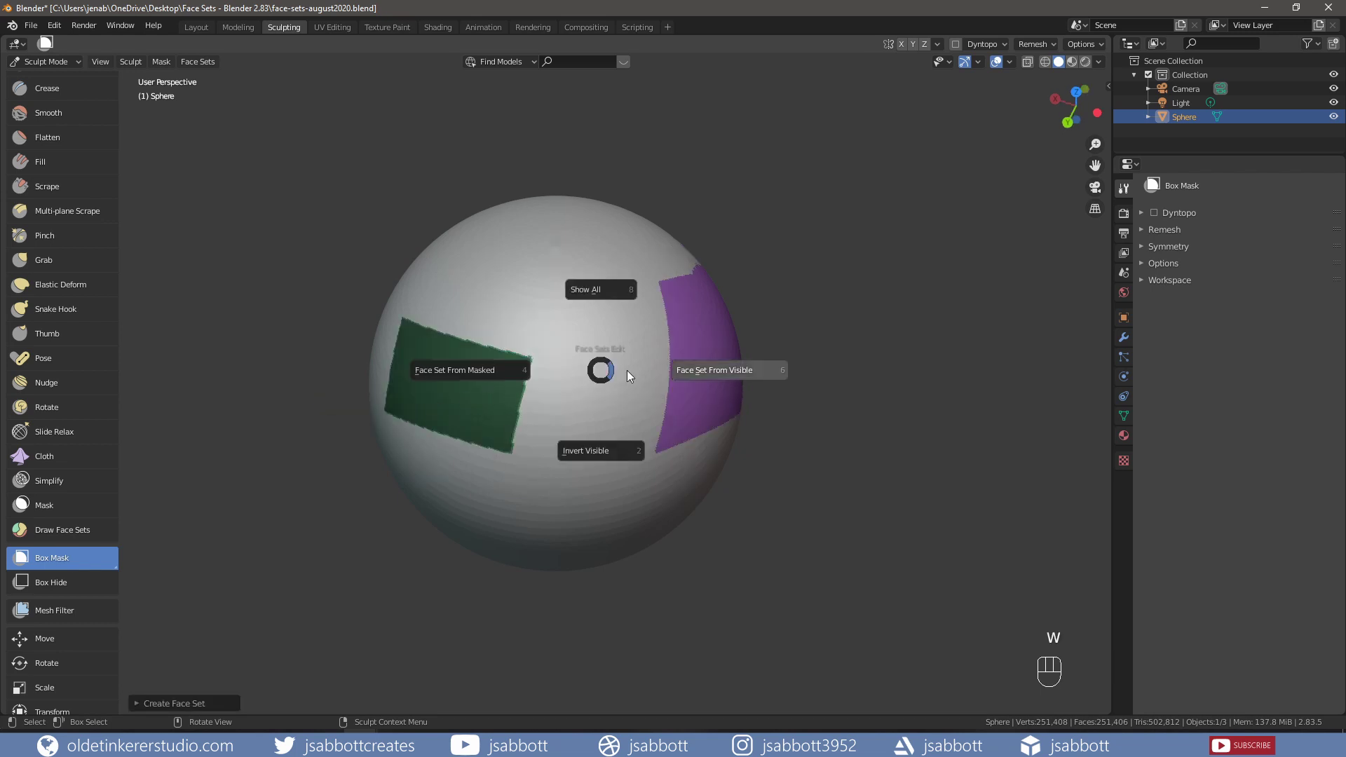
click(714, 368)
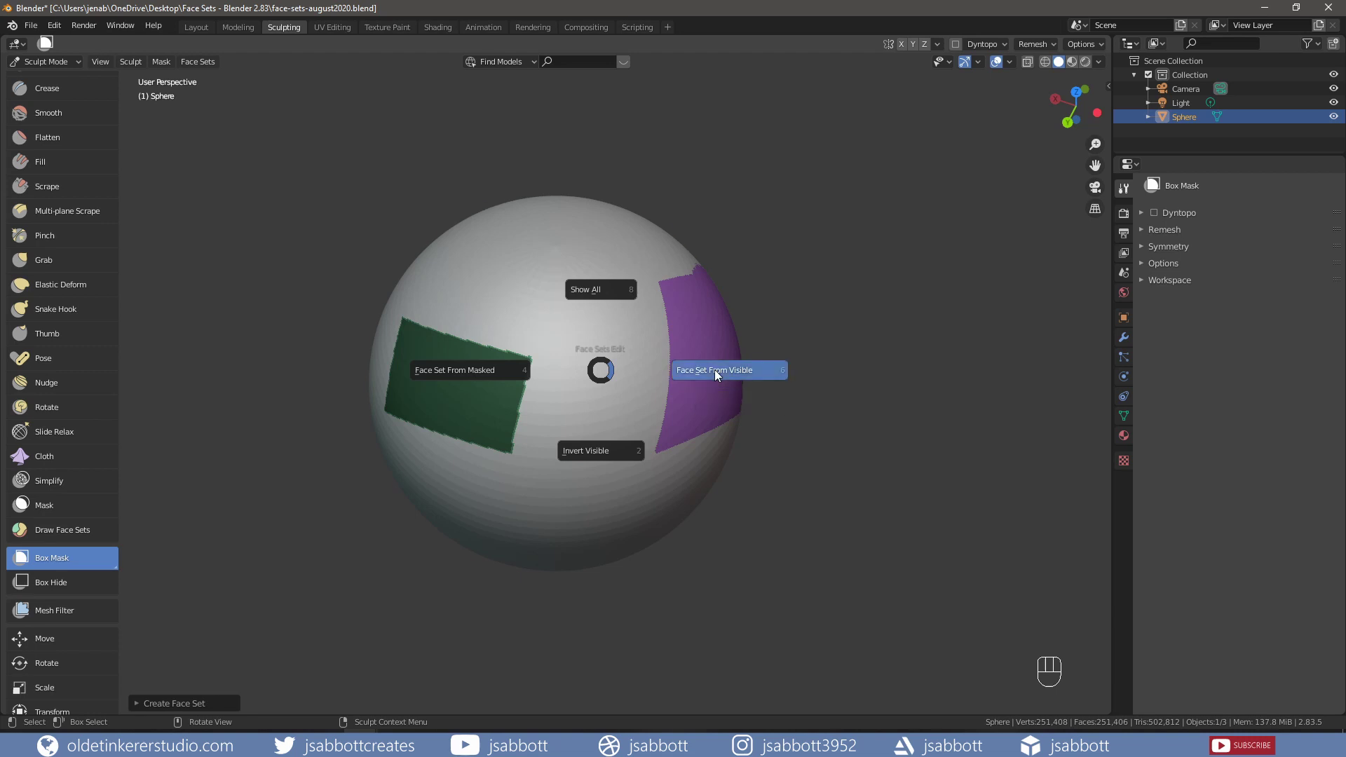
Change face set visibility from the Face Sets pie, then choose Show All so every set appears
middle_drag(727, 365, 571, 391)
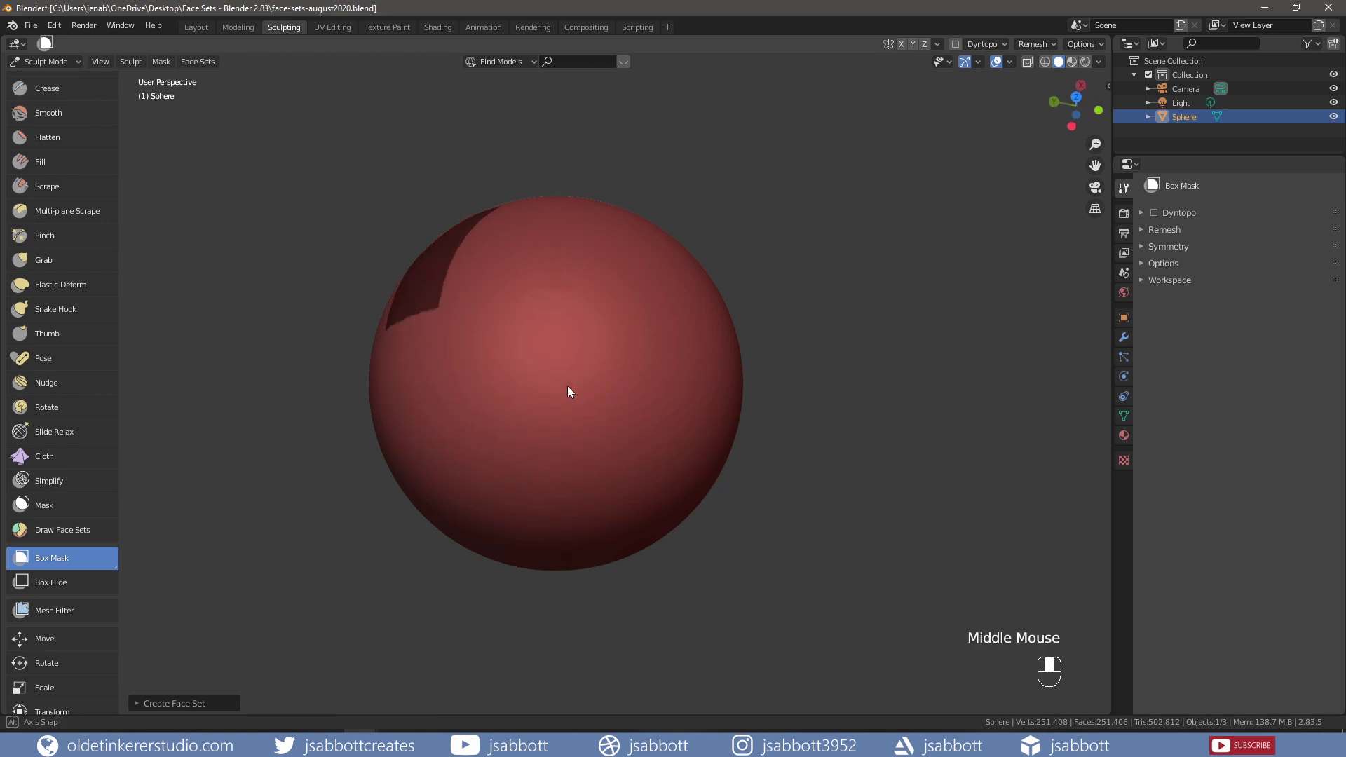
key(w)
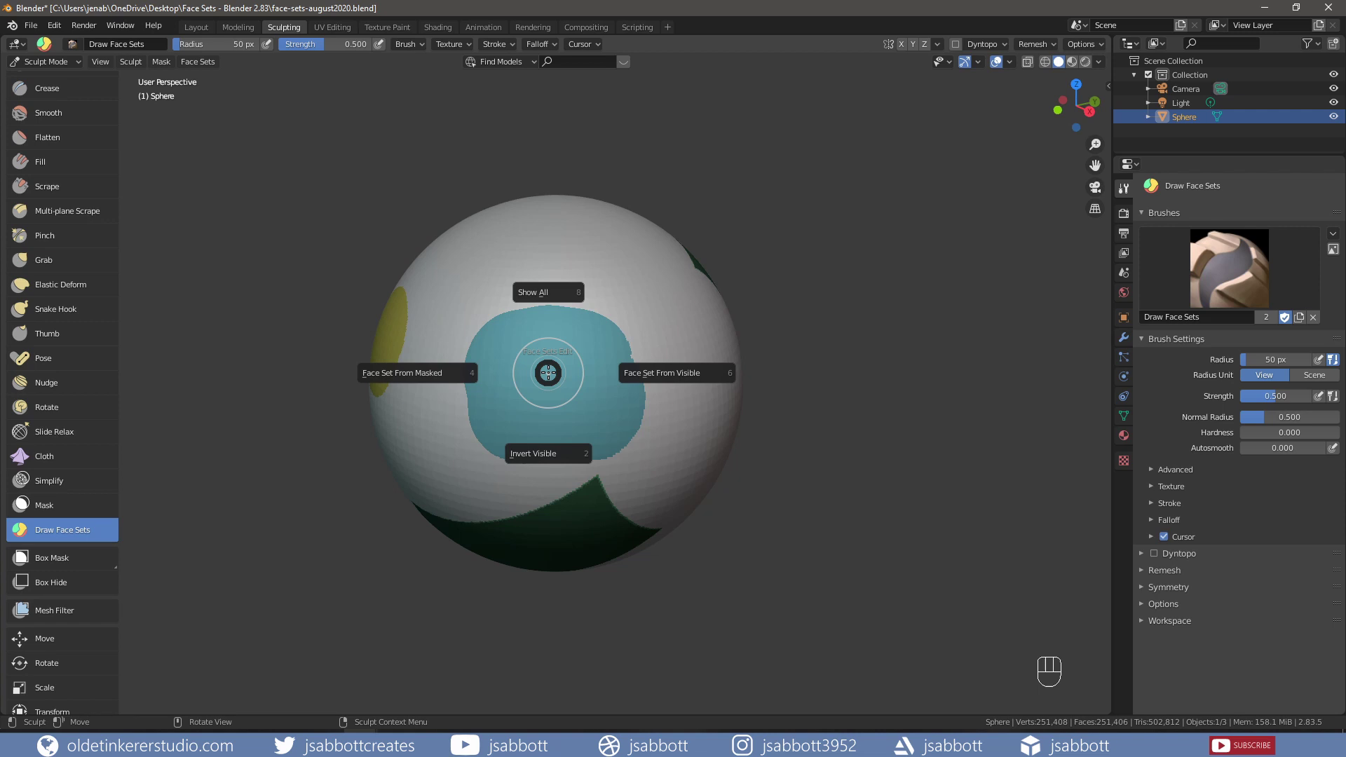
click(554, 427)
key(w)
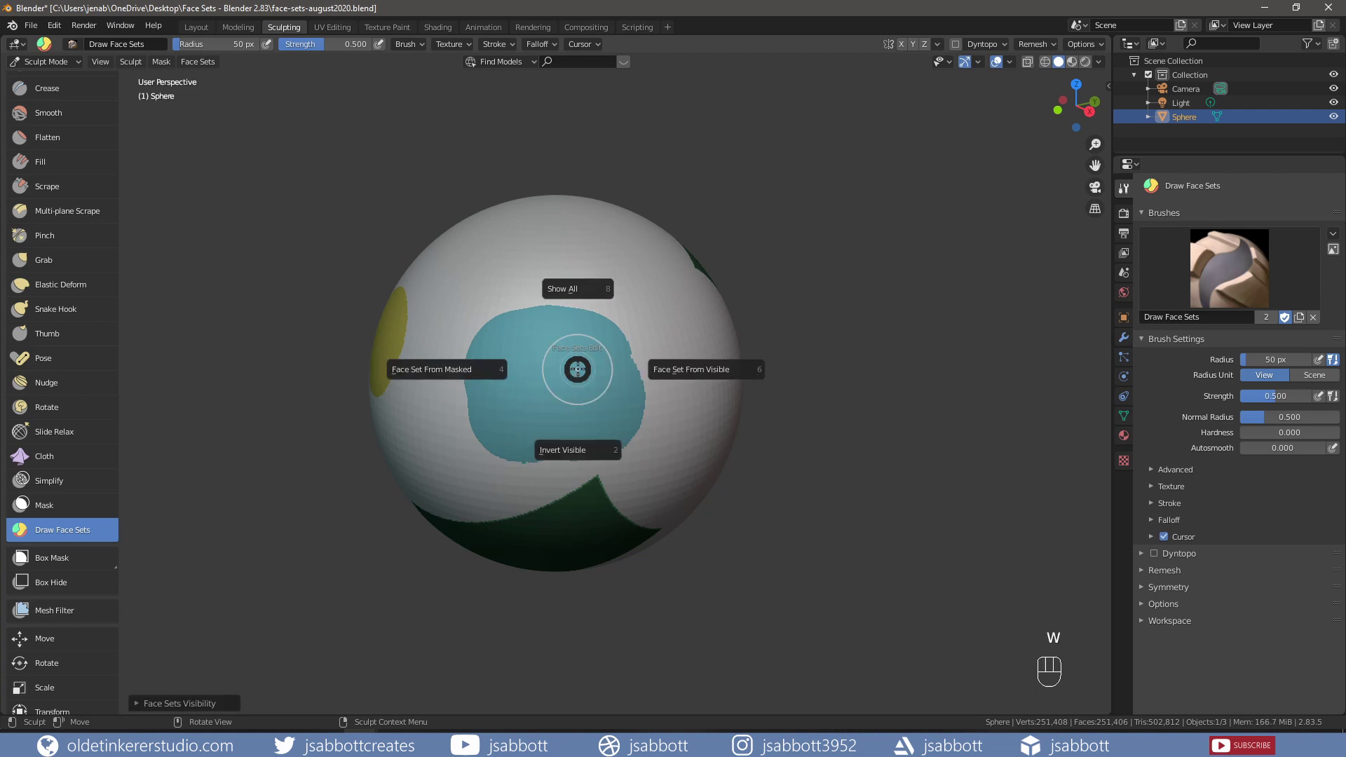
click(574, 290)
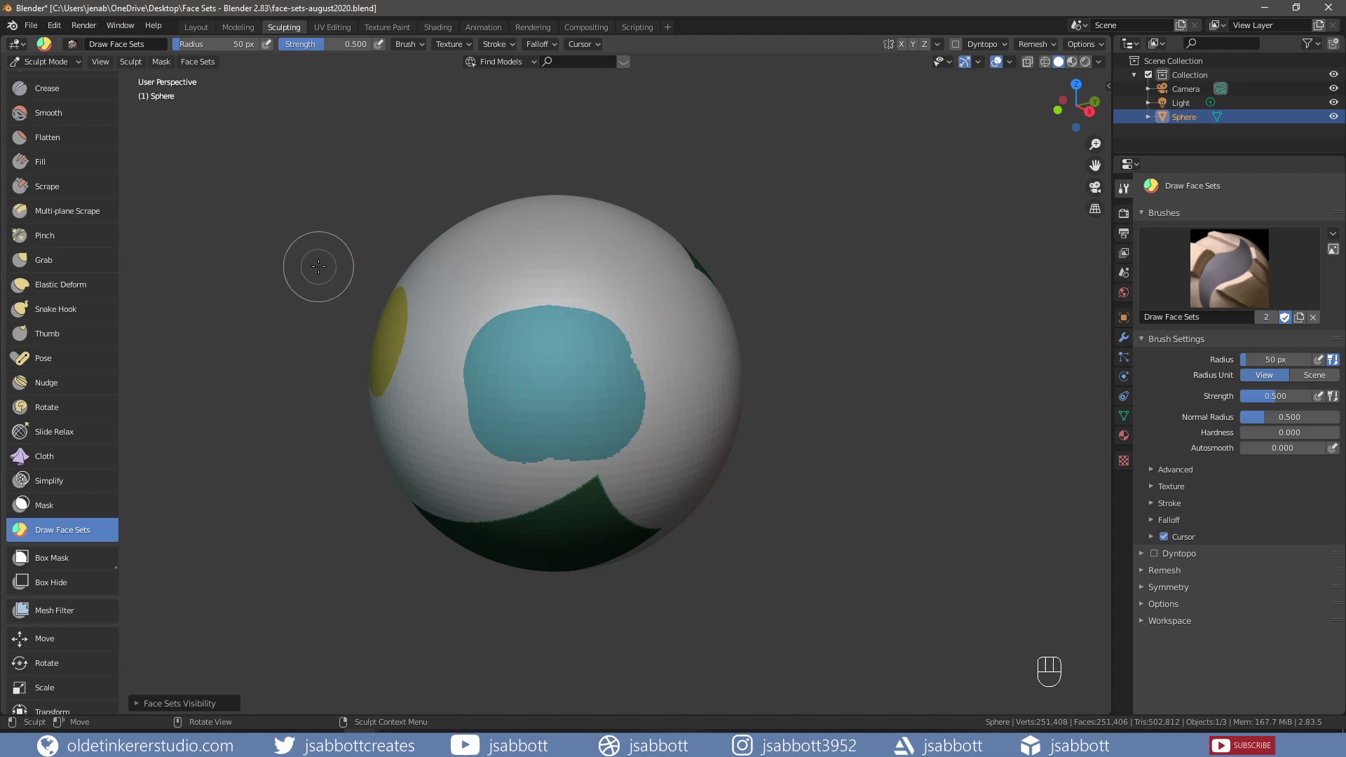
scroll(83, 156, up, 10)
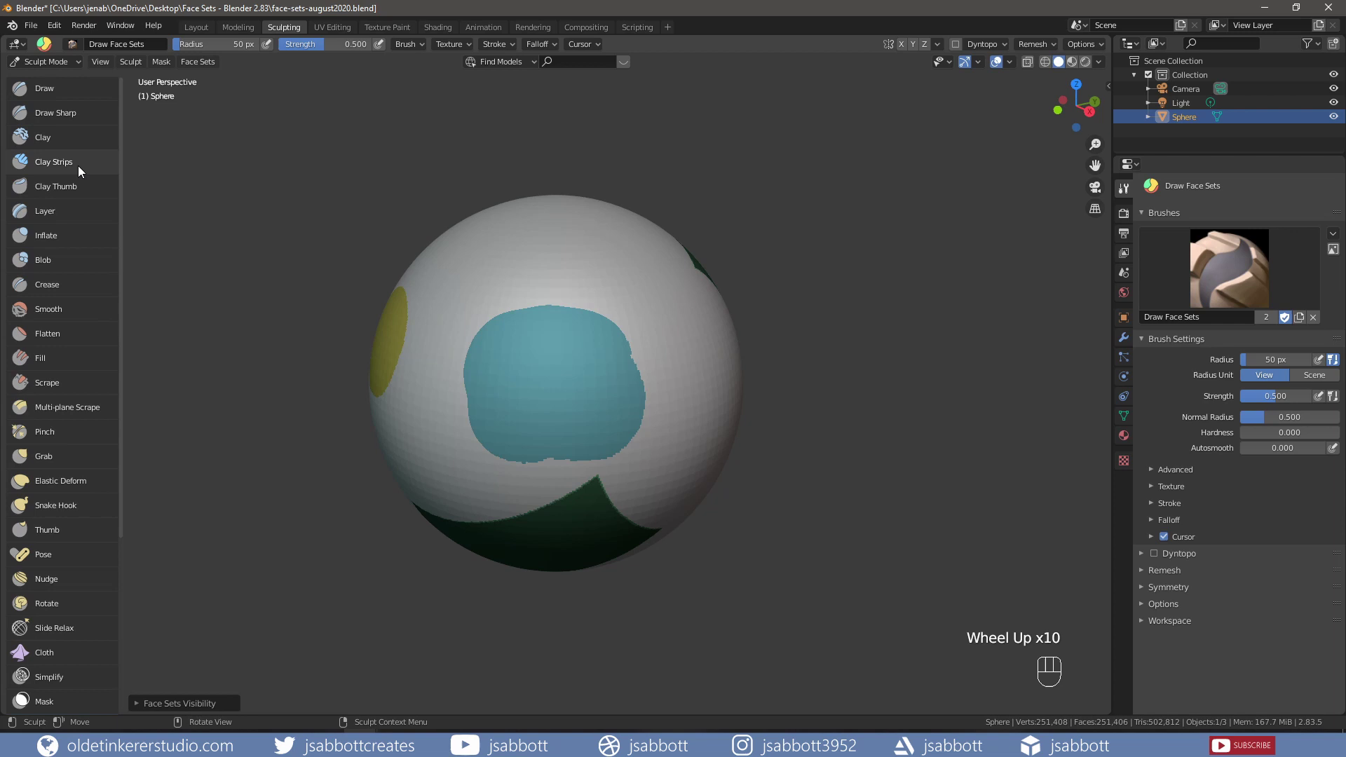
Isolate the teal face set and lay horizontal Clay Strips bands across it
click(77, 166)
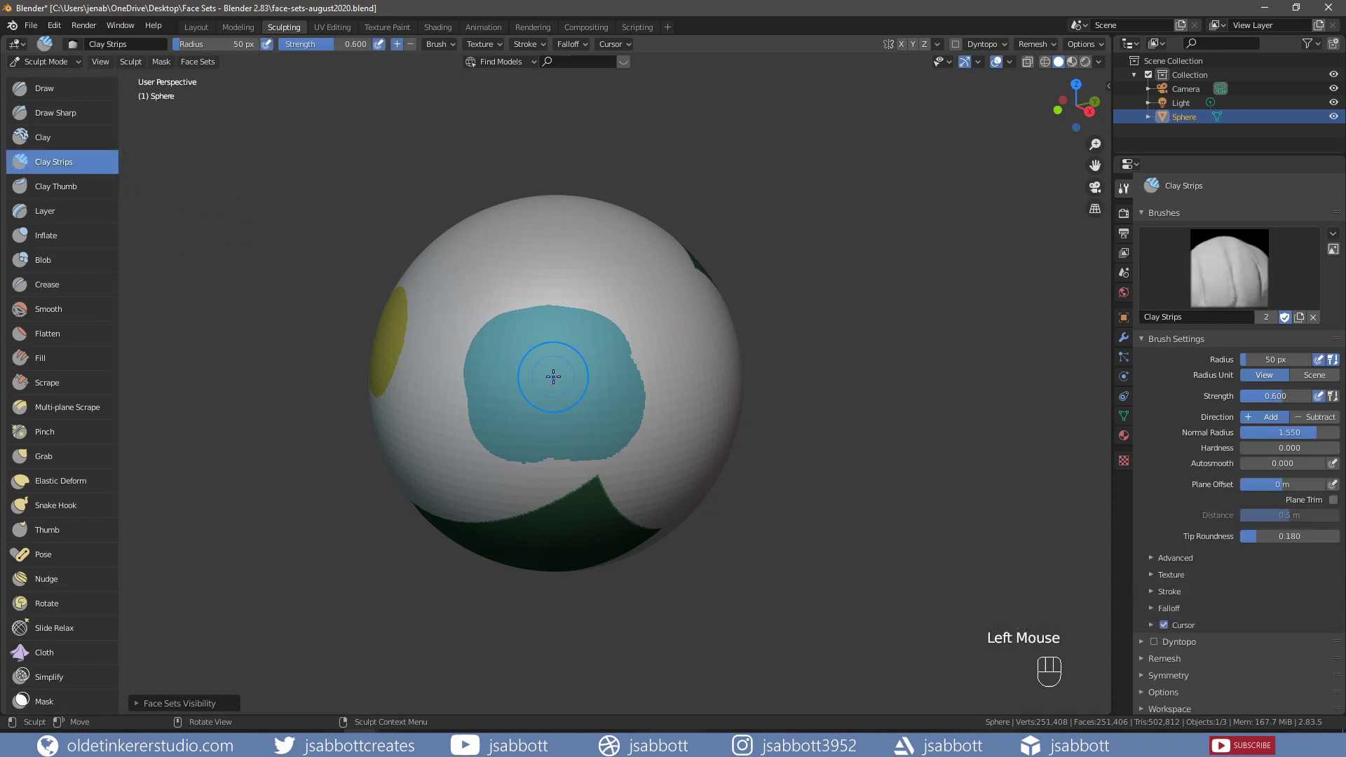
key(h)
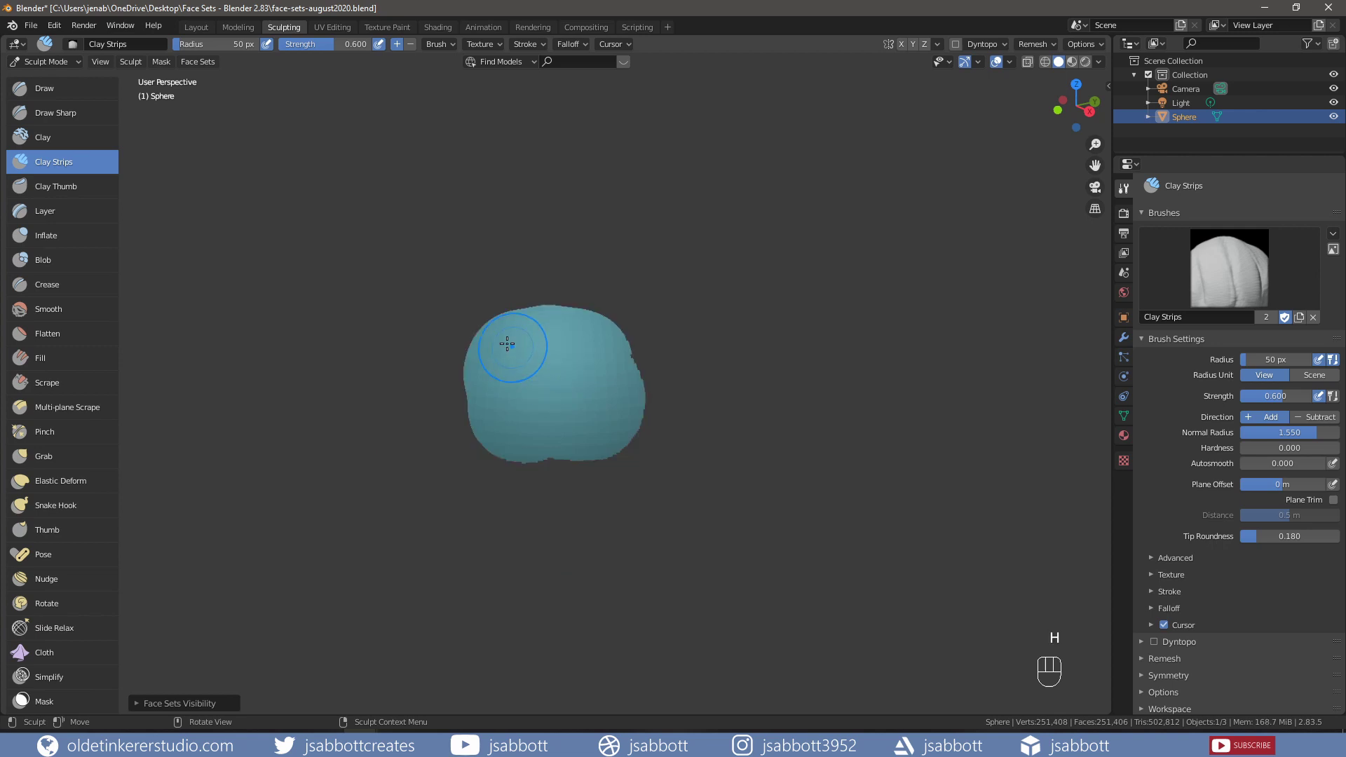
click(469, 317)
mouse_move(470, 317)
mouse_down()
mouse_move(760, 330)
mouse_move(503, 332)
mouse_move(445, 347)
mouse_move(646, 357)
mouse_move(659, 372)
mouse_move(443, 394)
mouse_move(679, 408)
mouse_move(459, 417)
mouse_move(658, 444)
mouse_move(469, 449)
mouse_move(629, 462)
mouse_move(491, 460)
mouse_up()
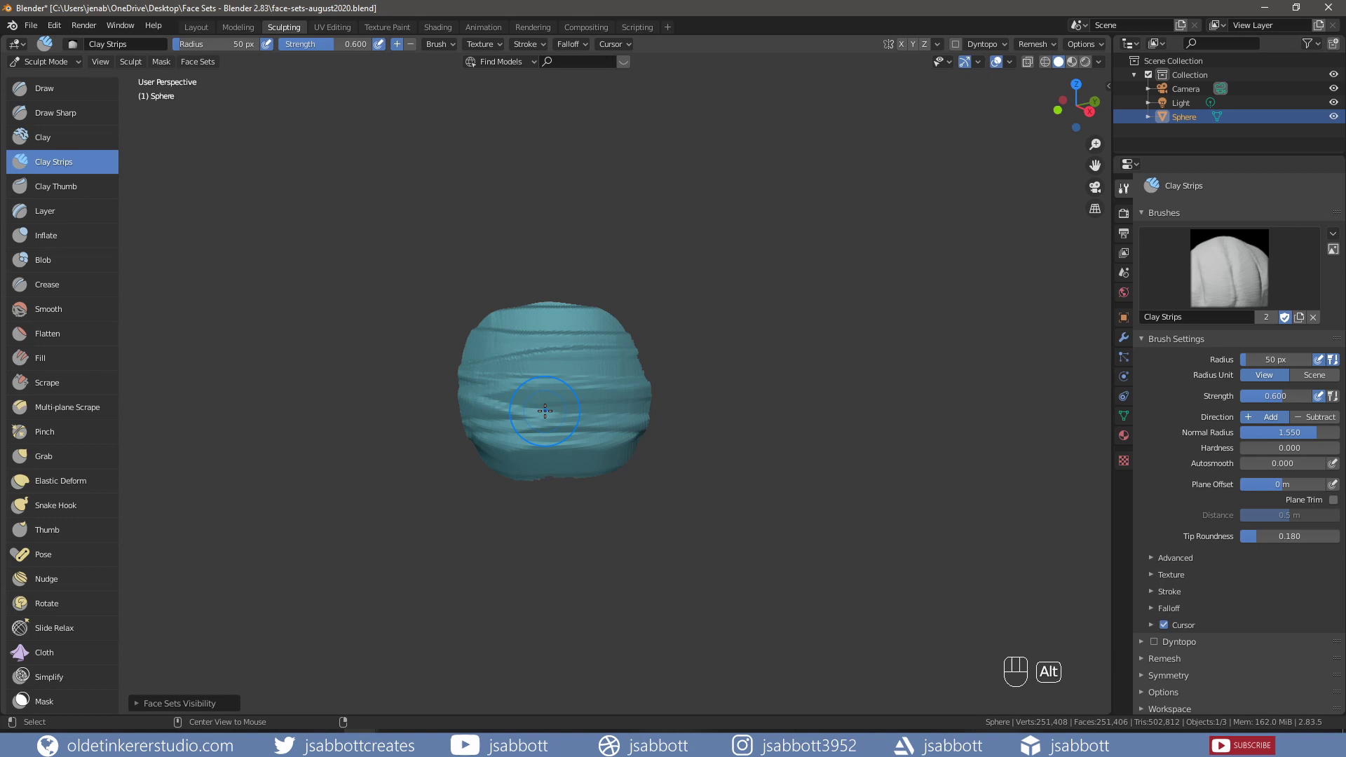
Unhide the rest of the sphere and orbit round to the yellow face set
key(alt+h)
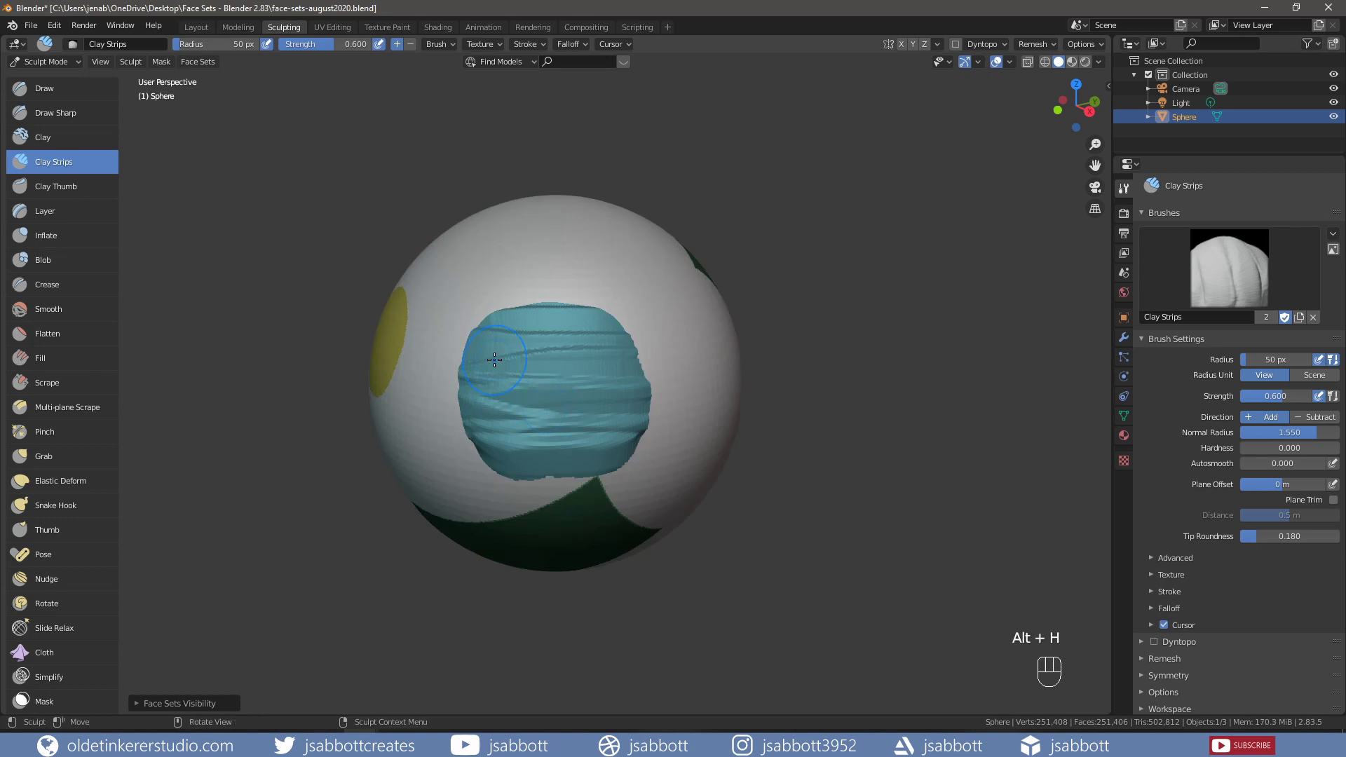
middle_drag(494, 359, 520, 341)
scroll(60, 570, down, 8)
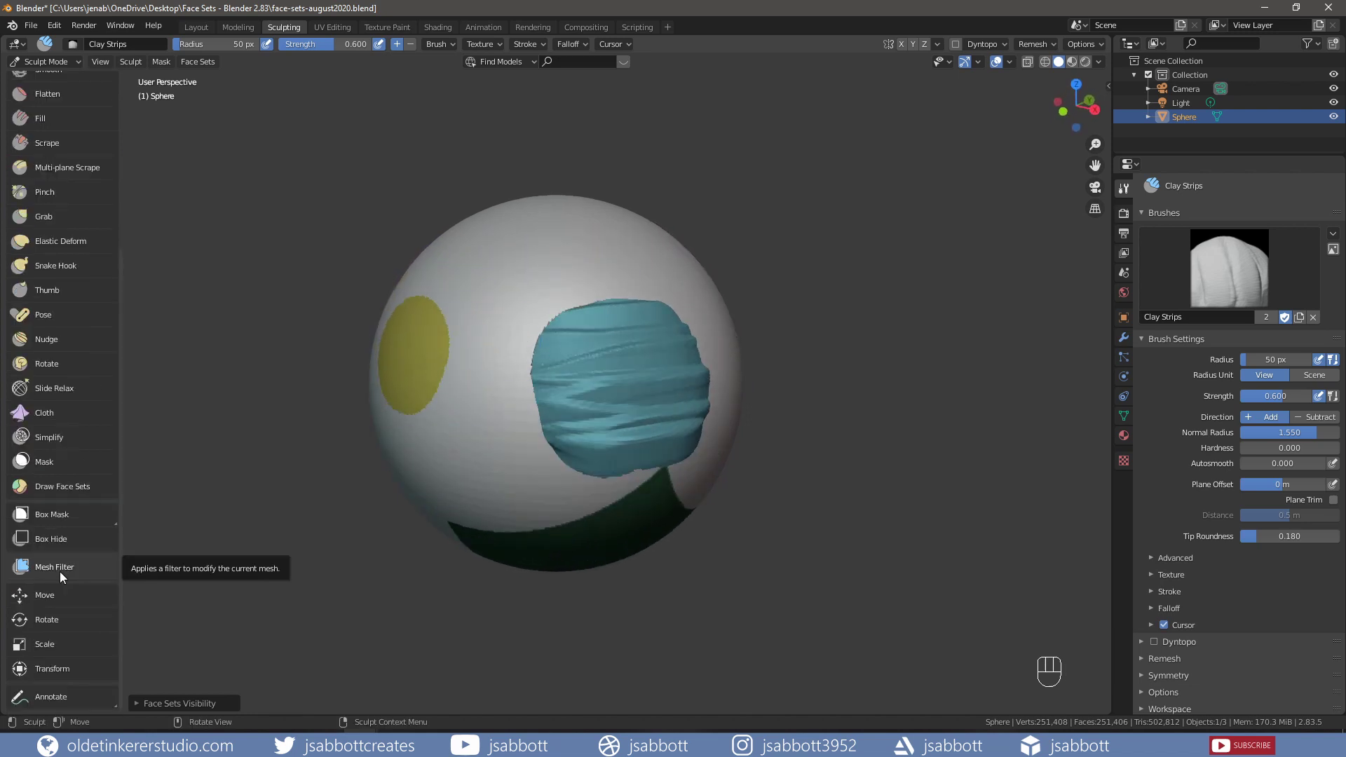
With Mesh Filter limited to face sets, inflate the yellow set outward and push the purple set inward
click(60, 570)
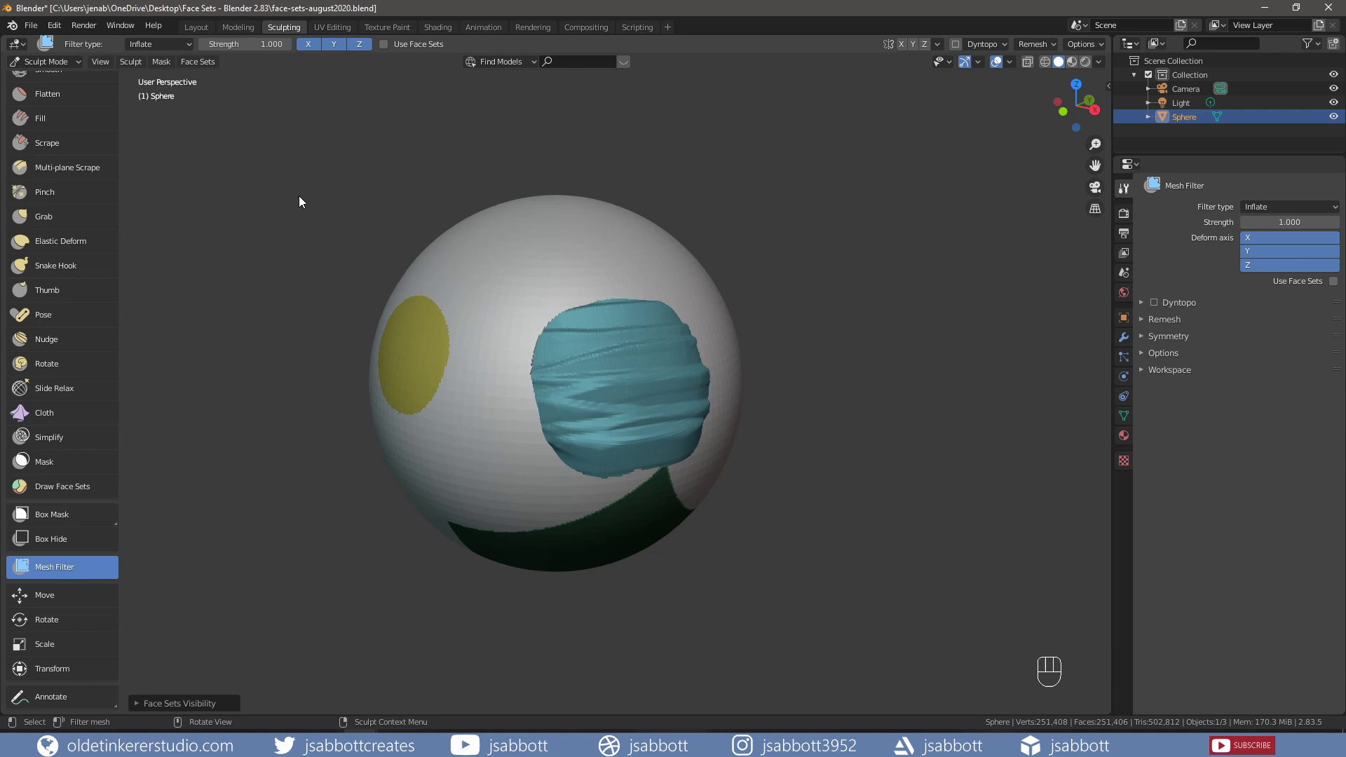
click(383, 44)
key(ctrl+z)
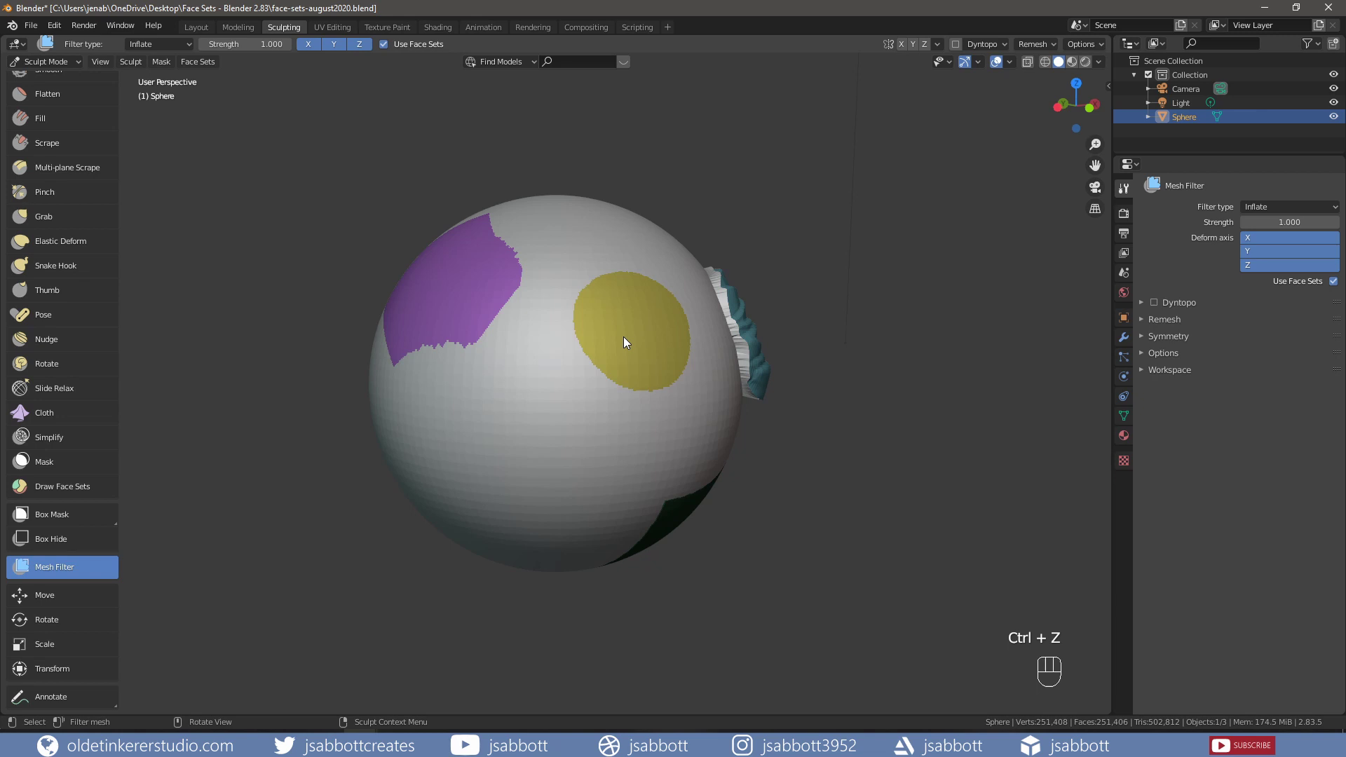
click(625, 343)
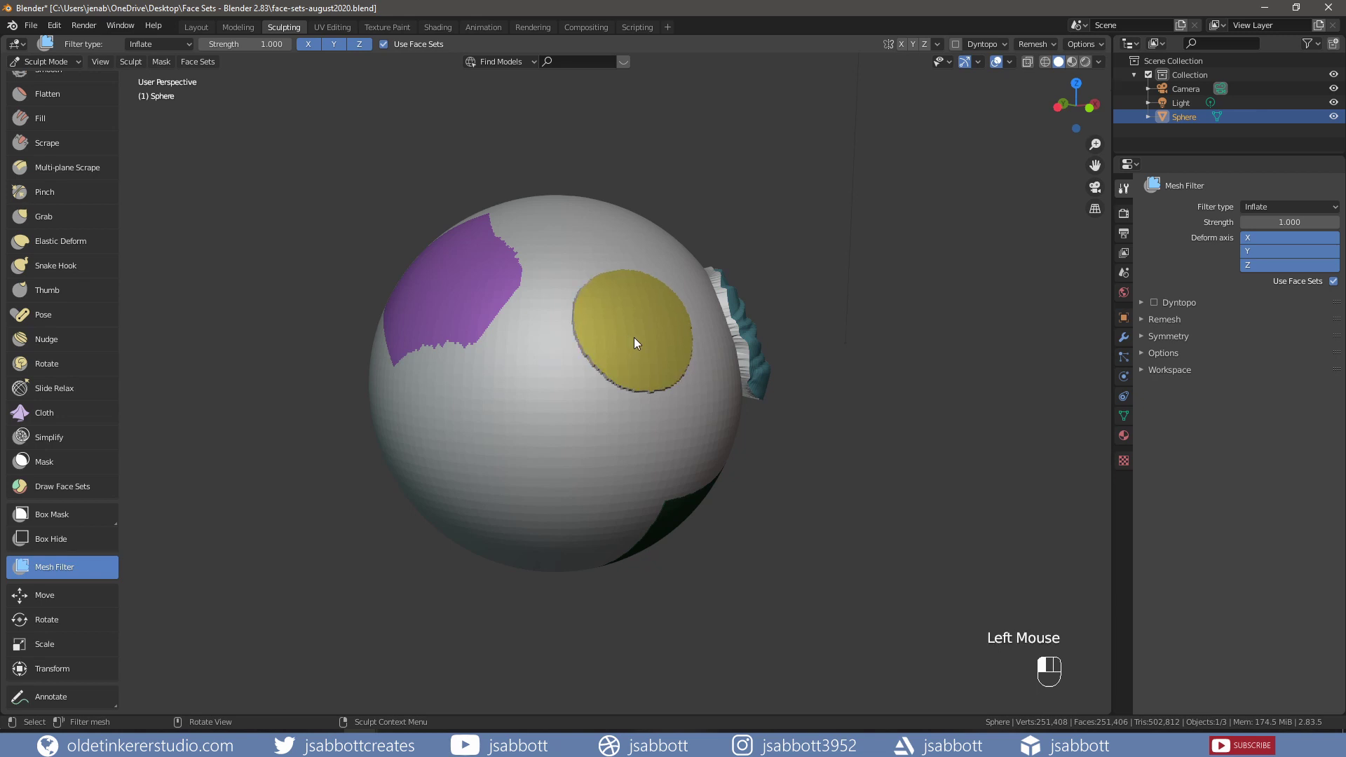
drag(634, 339, 672, 339)
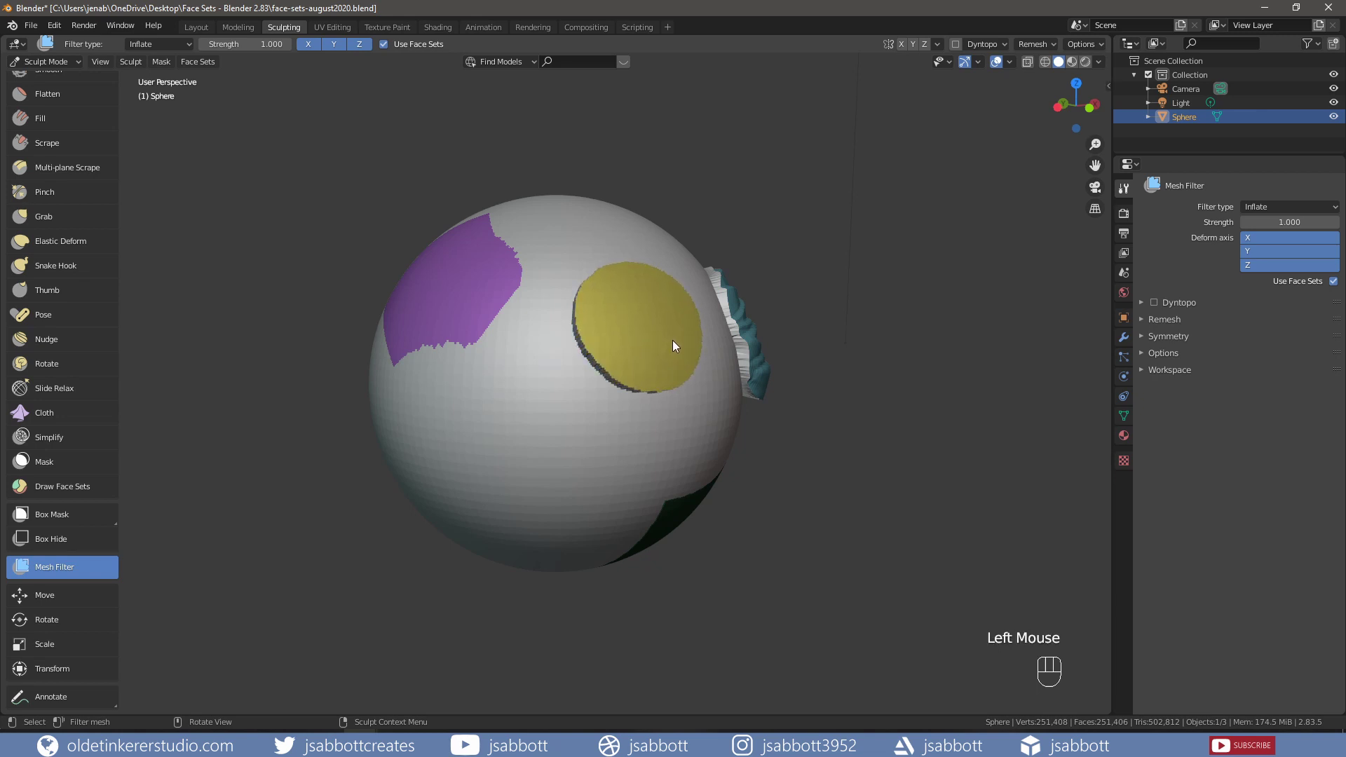
middle_drag(472, 319, 528, 360)
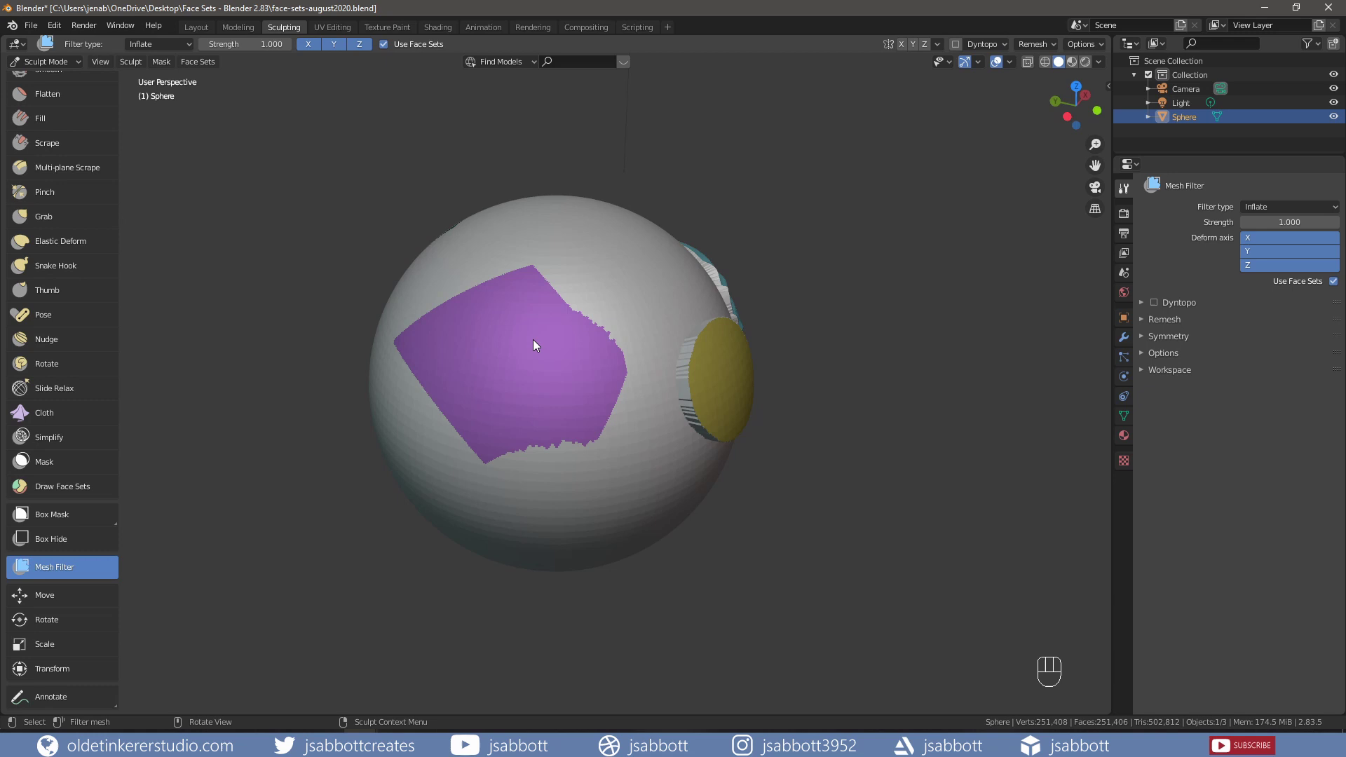
drag(533, 339, 523, 342)
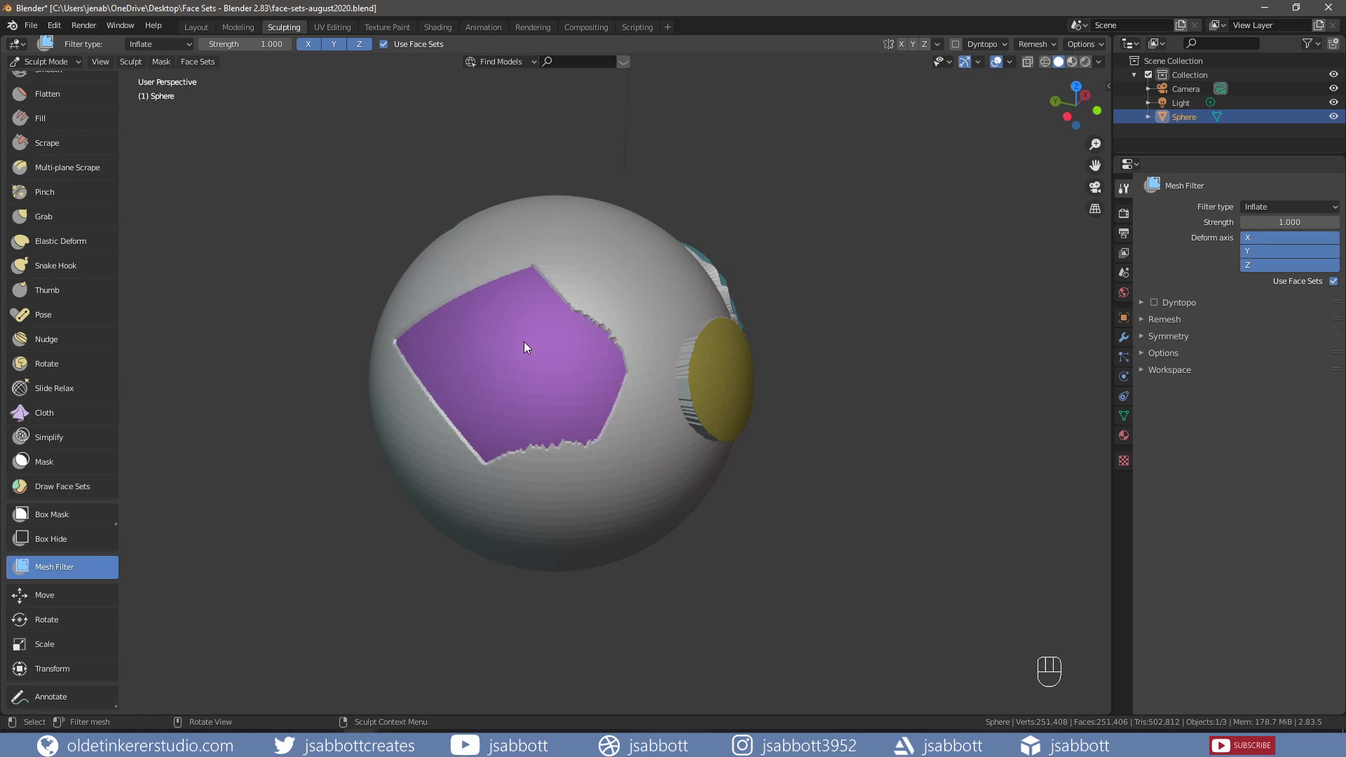
Switch the Mesh Filter type to Random and scatter spiky noise across the purple face set
click(187, 45)
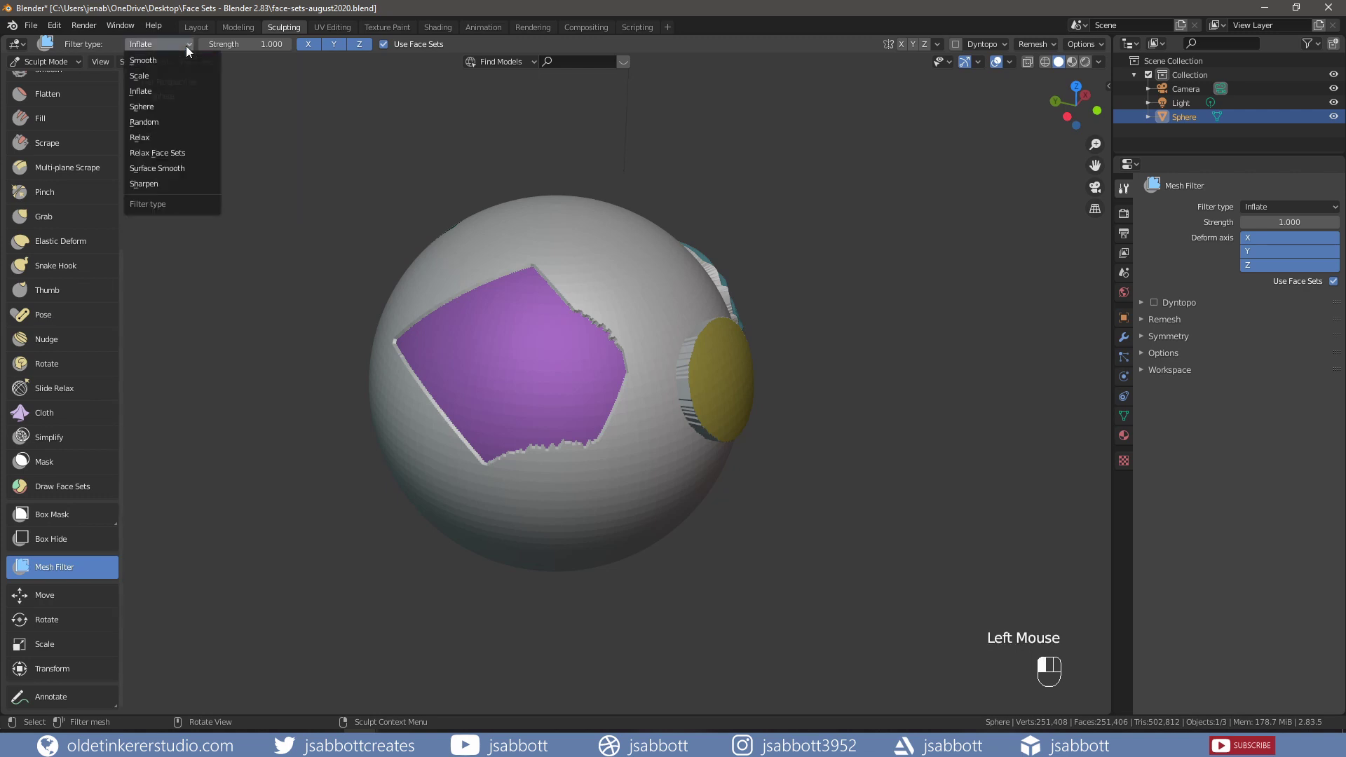
click(170, 122)
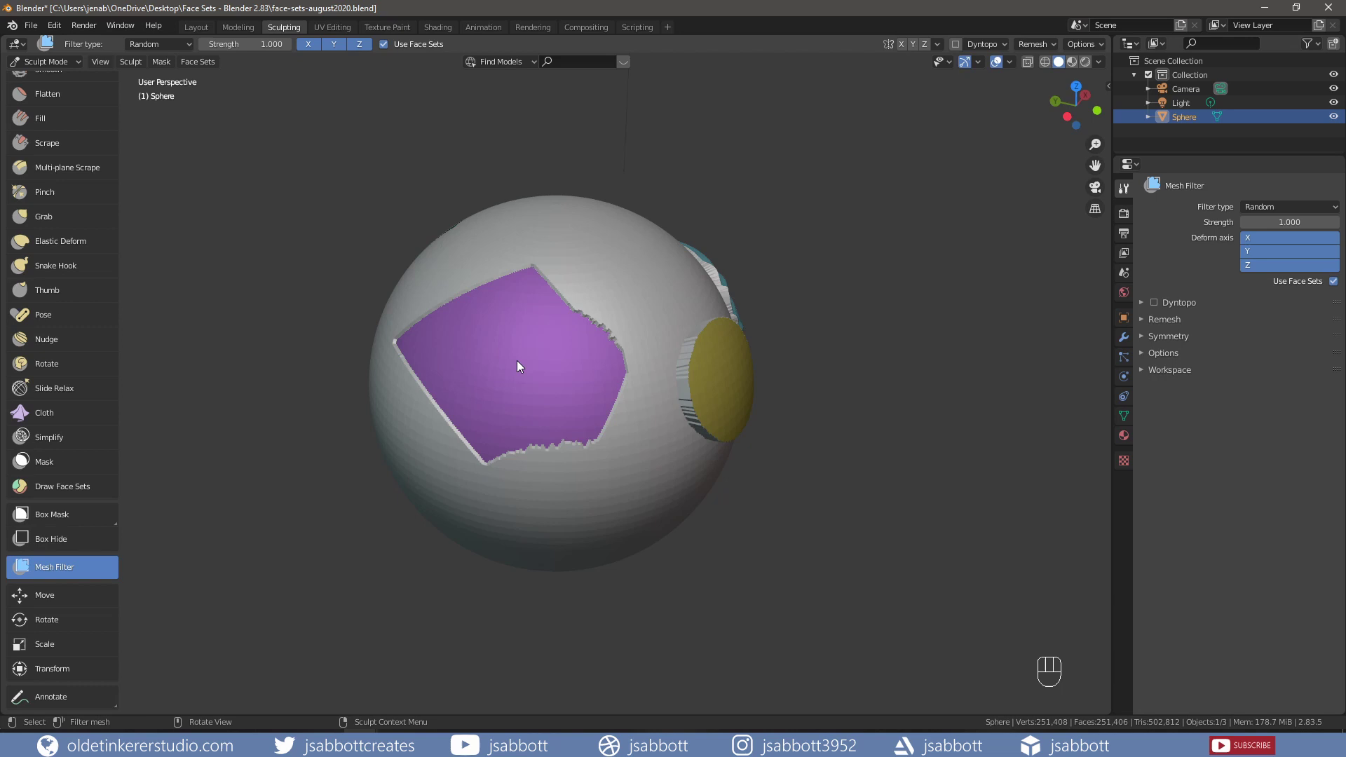
mouse_move(516, 362)
mouse_down()
mouse_move(481, 361)
mouse_move(552, 361)
mouse_move(490, 354)
mouse_up()
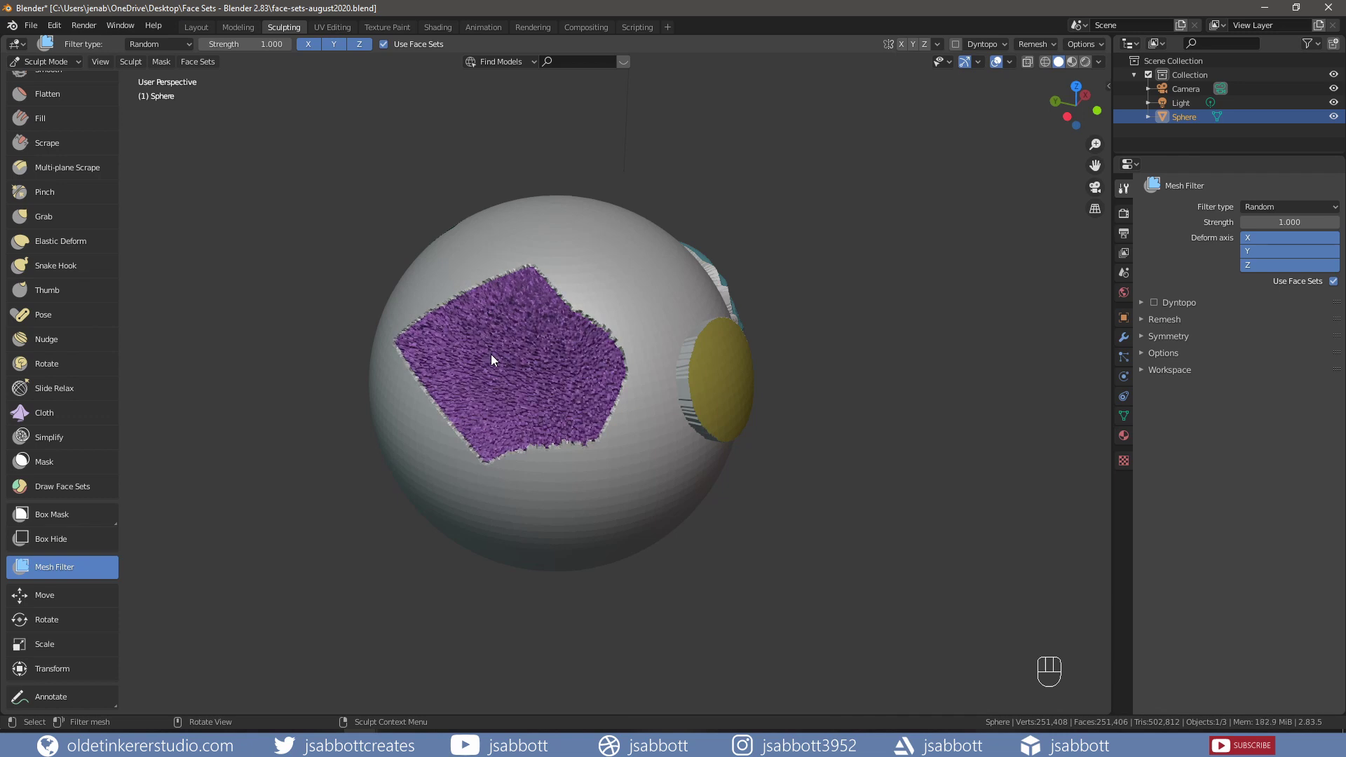